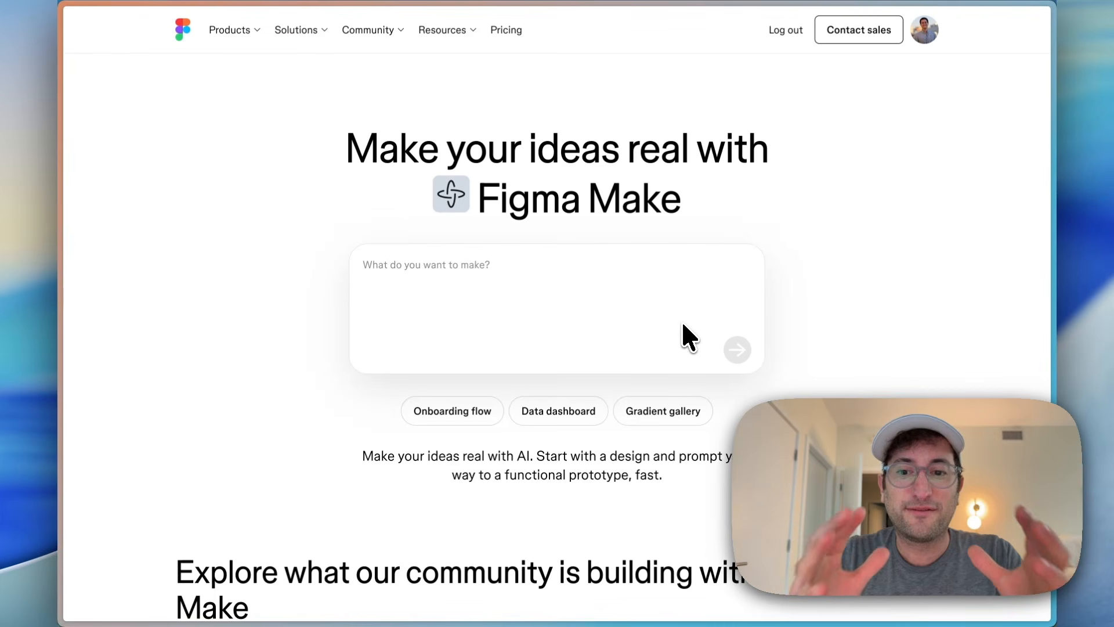
Generate a new Figma Make project from the prompt "Landing page for a dog walking business"
left_click(564, 272)
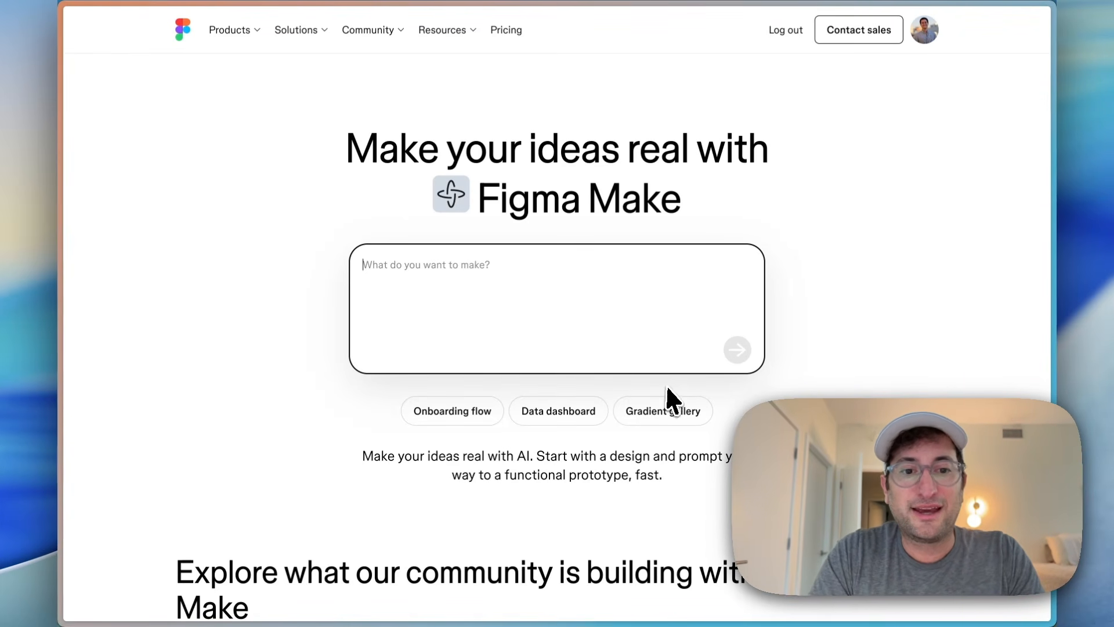
type("Landing page for a dog walking business")
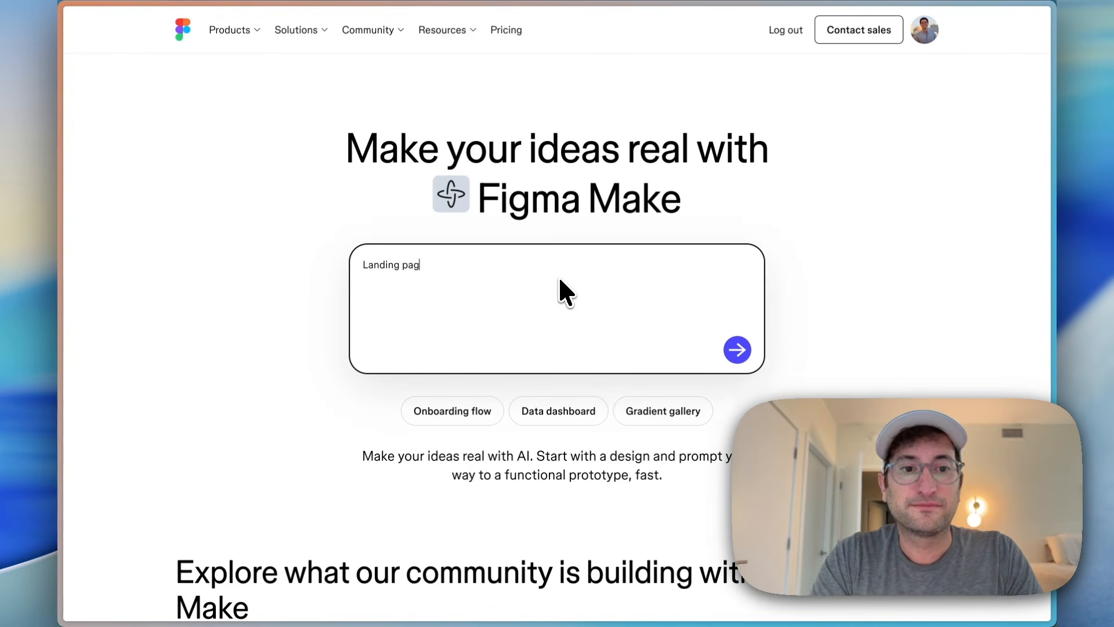
left_click(737, 349)
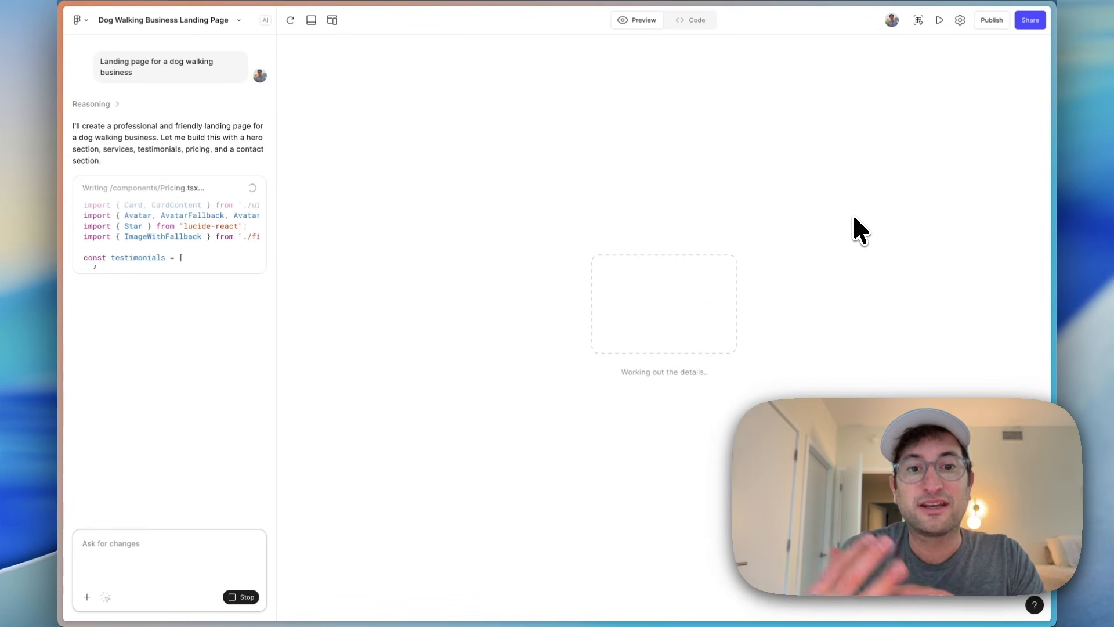
Review the generated dog walking landing page from the hero section through to the contact form
scroll(615, 343, "down", 5)
scroll(614, 348, "up", 3)
scroll(592, 256, "up", 3)
scroll(600, 256, "down", 8)
scroll(601, 261, "down", 15)
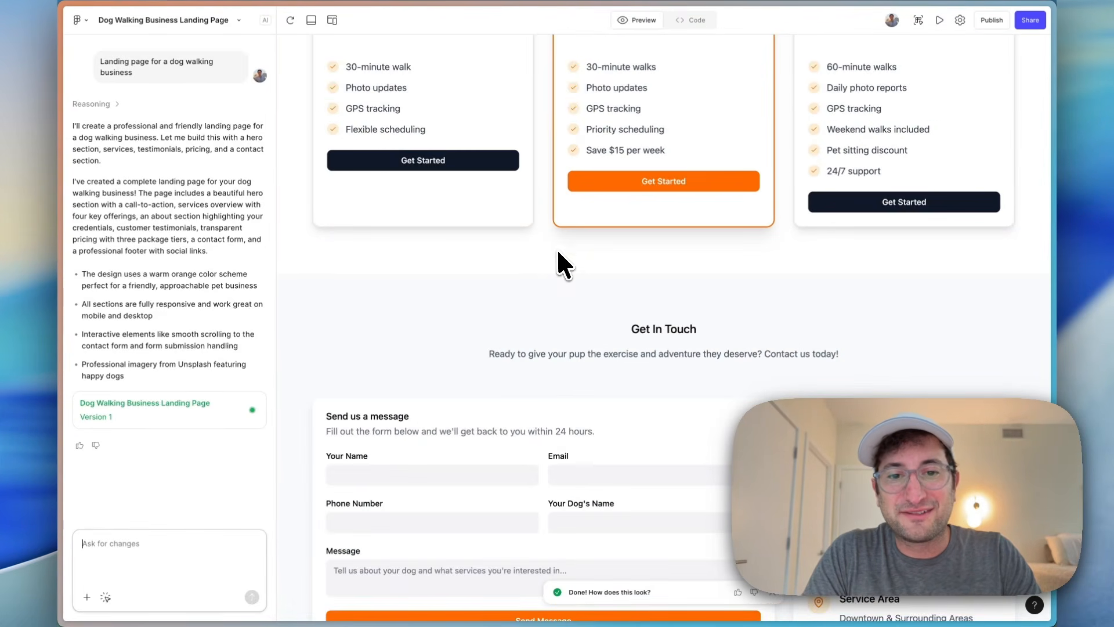
scroll(559, 252, "down", 4)
scroll(559, 253, "up", 12)
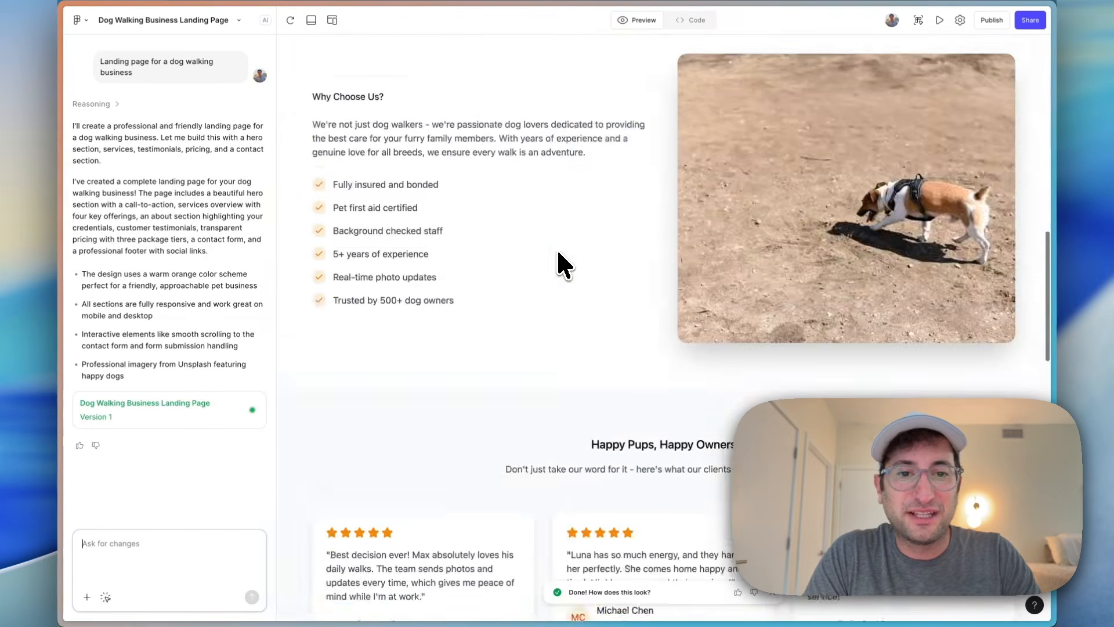
scroll(558, 253, "up", 6)
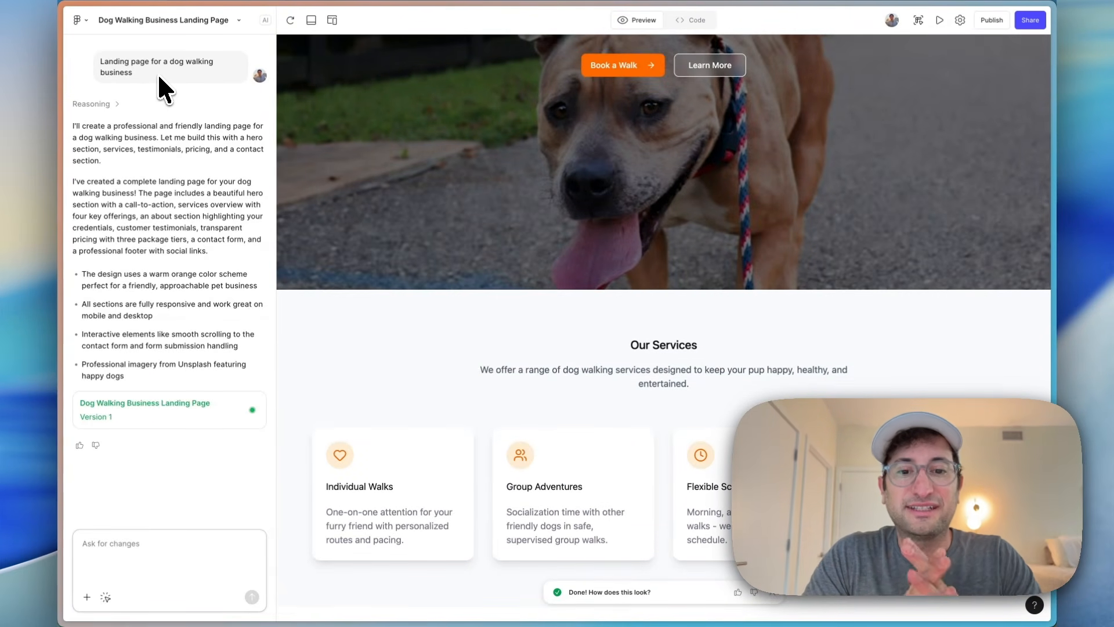
scroll(545, 165, "up", 4)
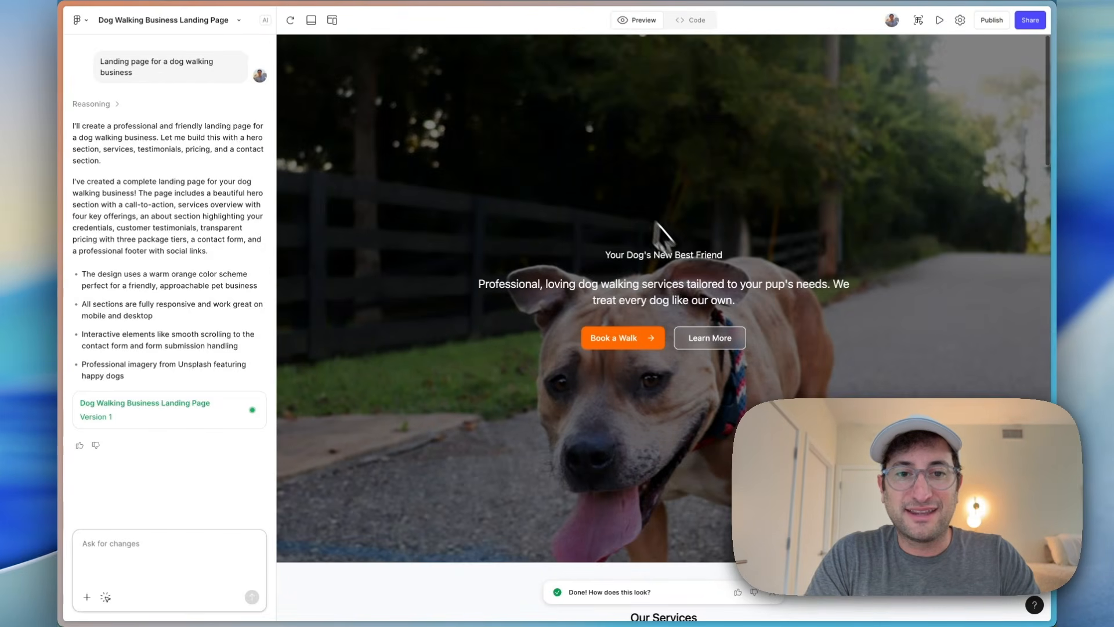
Send the request "please make all the headers larger" and check the headings across the updated page
type("please")
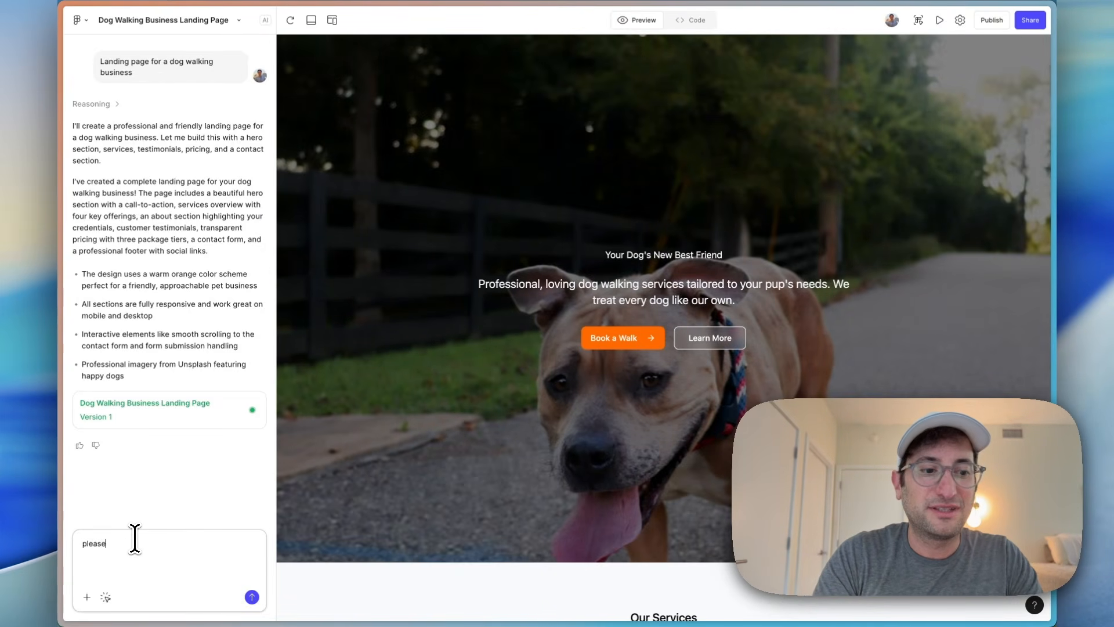
type(" make all the head")
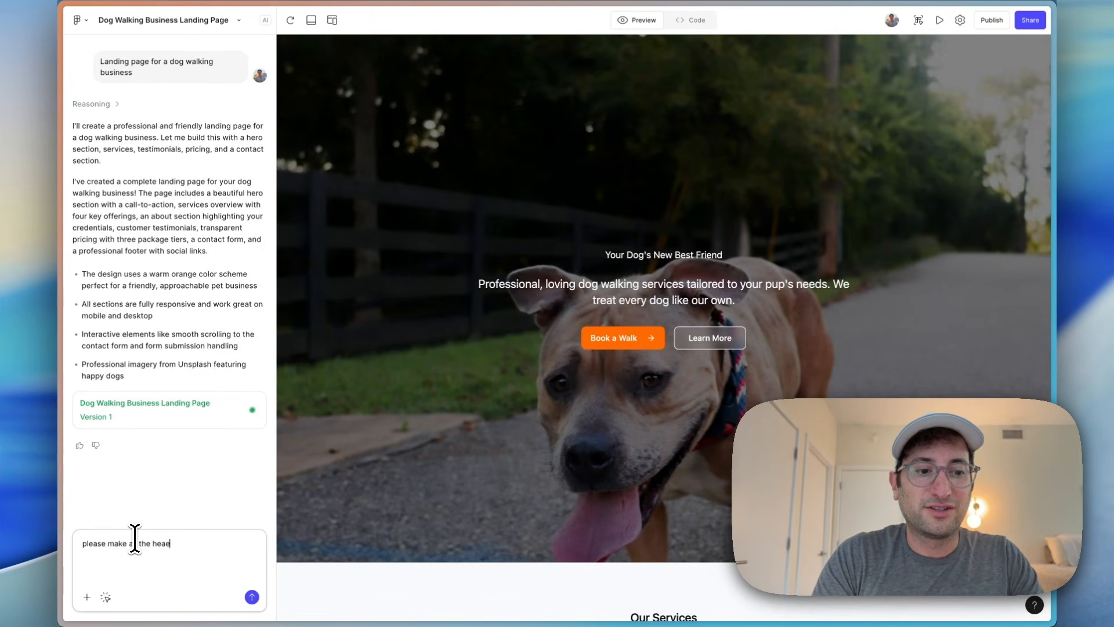
type("ers larger")
key("Return")
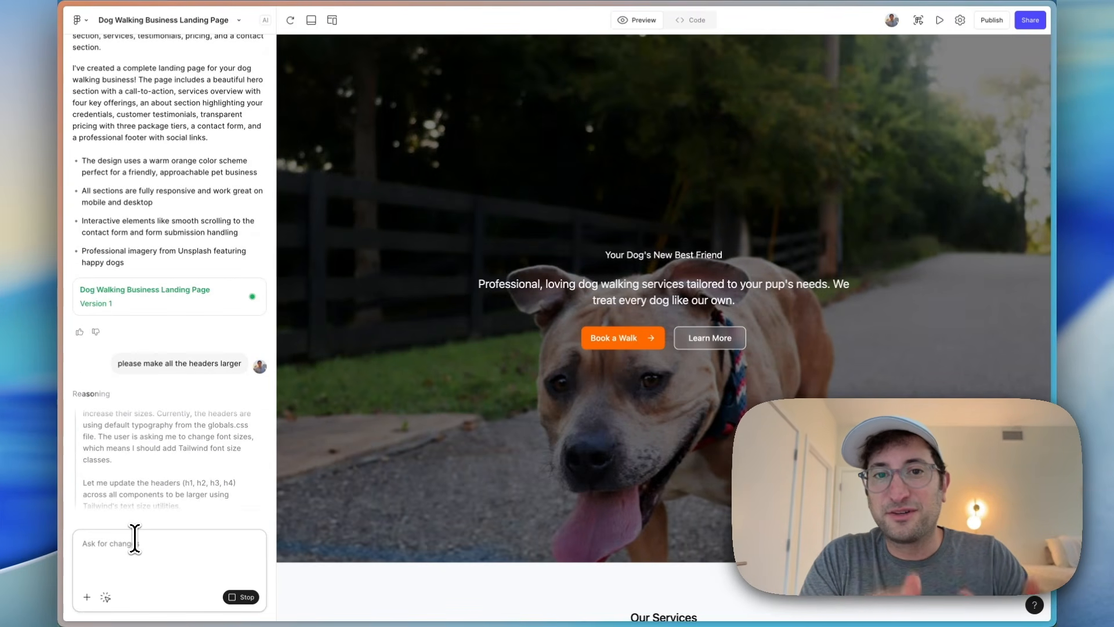
scroll(603, 273, "down", 1)
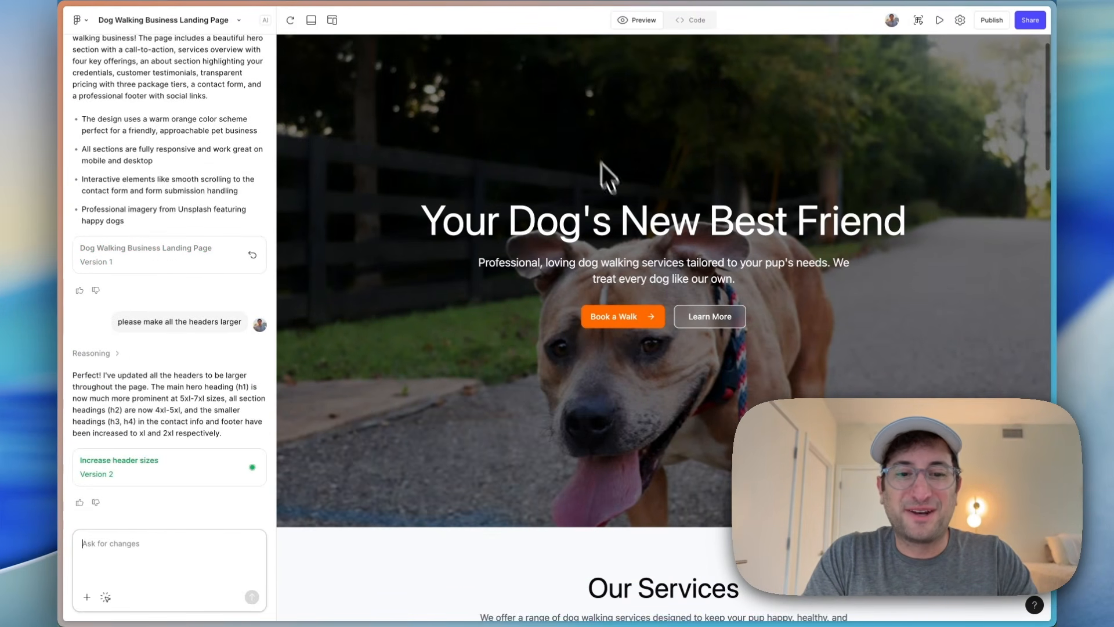
scroll(504, 432, "down", 5)
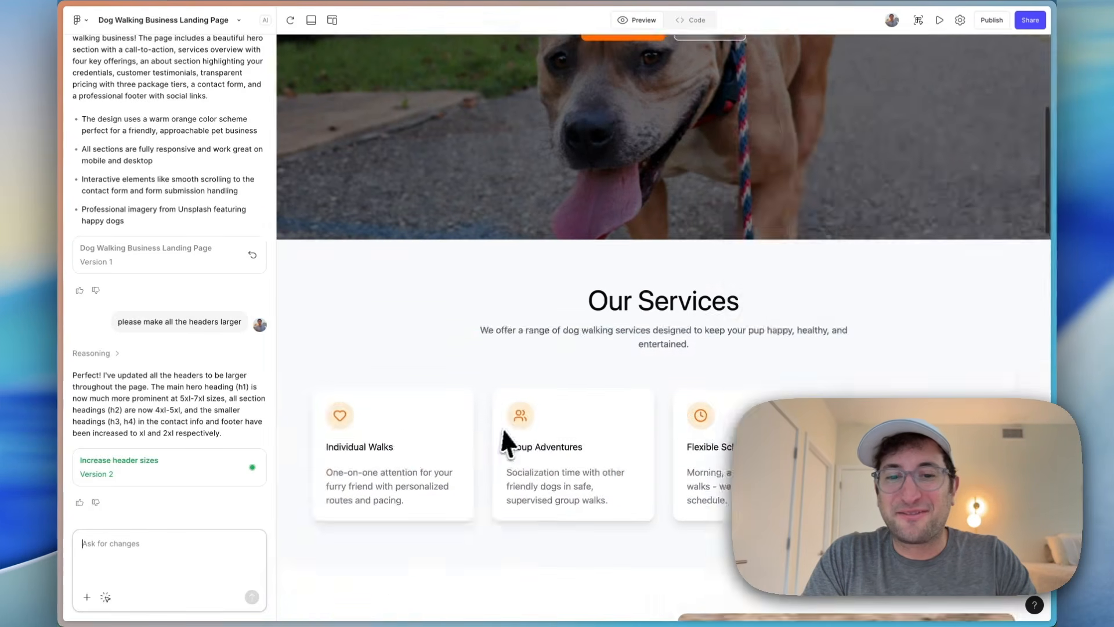
scroll(507, 425, "down", 16)
scroll(508, 426, "up", 20)
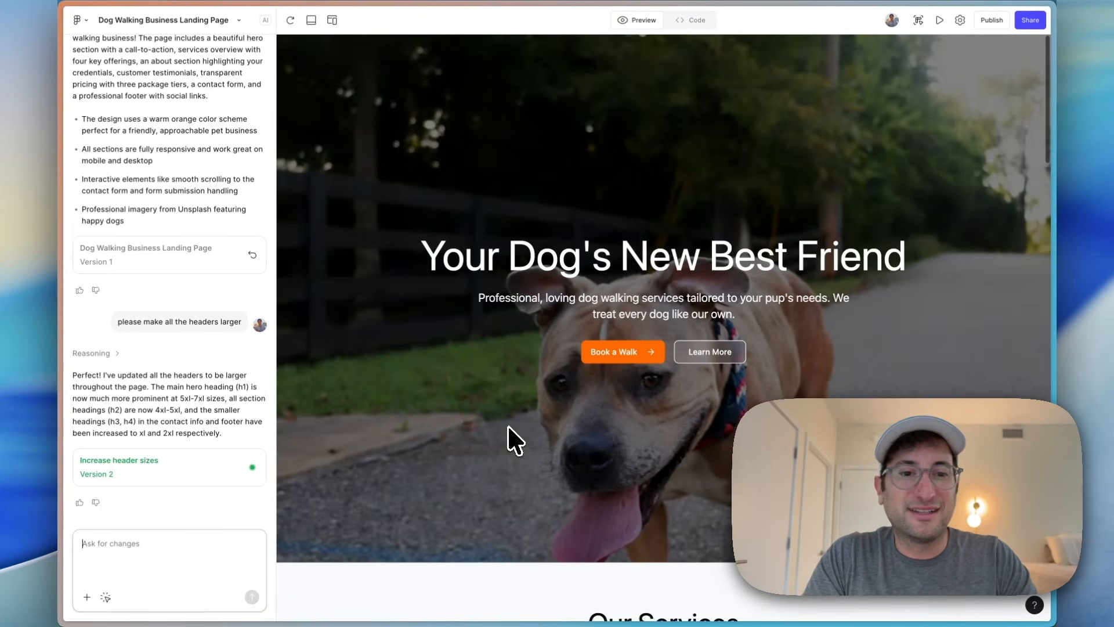
Enable element selection and inspect the editing options for the hero heading, the "Book a Walk" button and the hero background
left_click(105, 597)
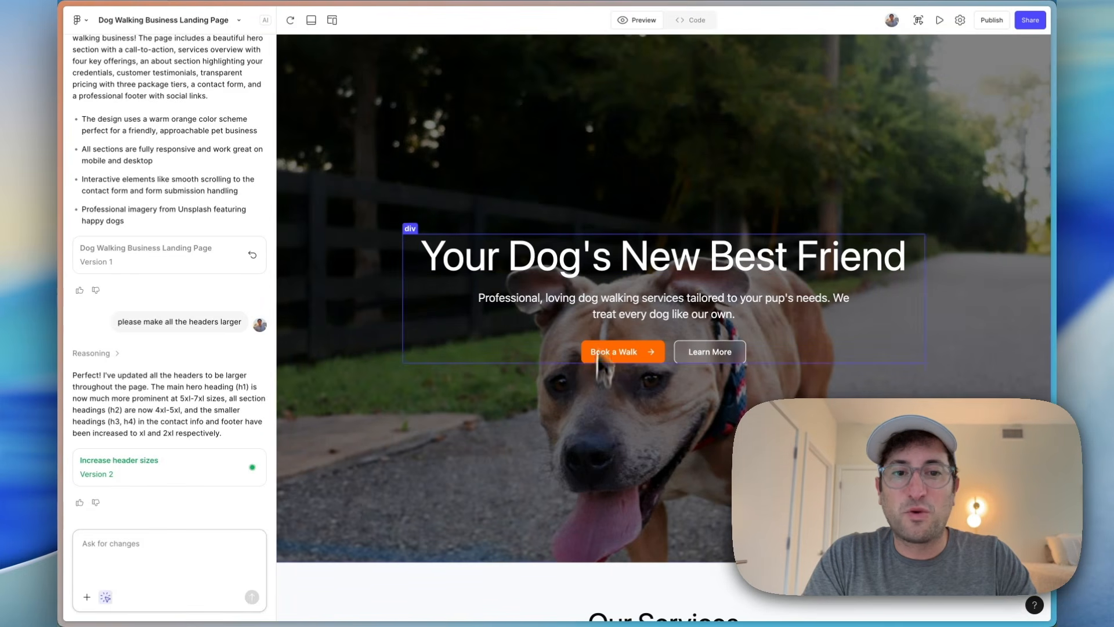
left_click(610, 259)
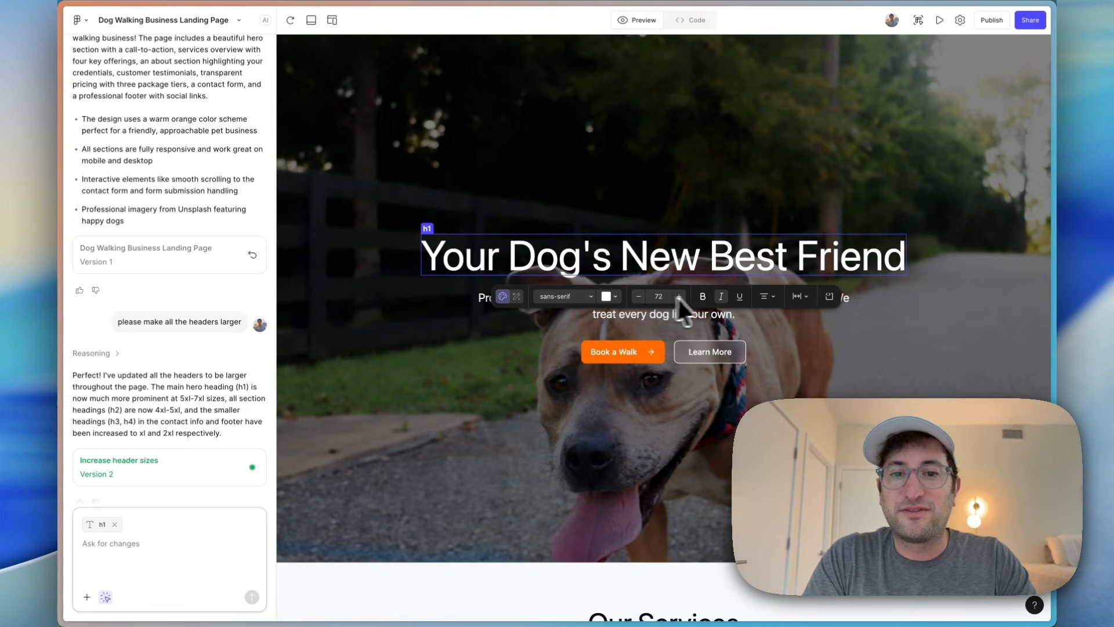
left_click(654, 354)
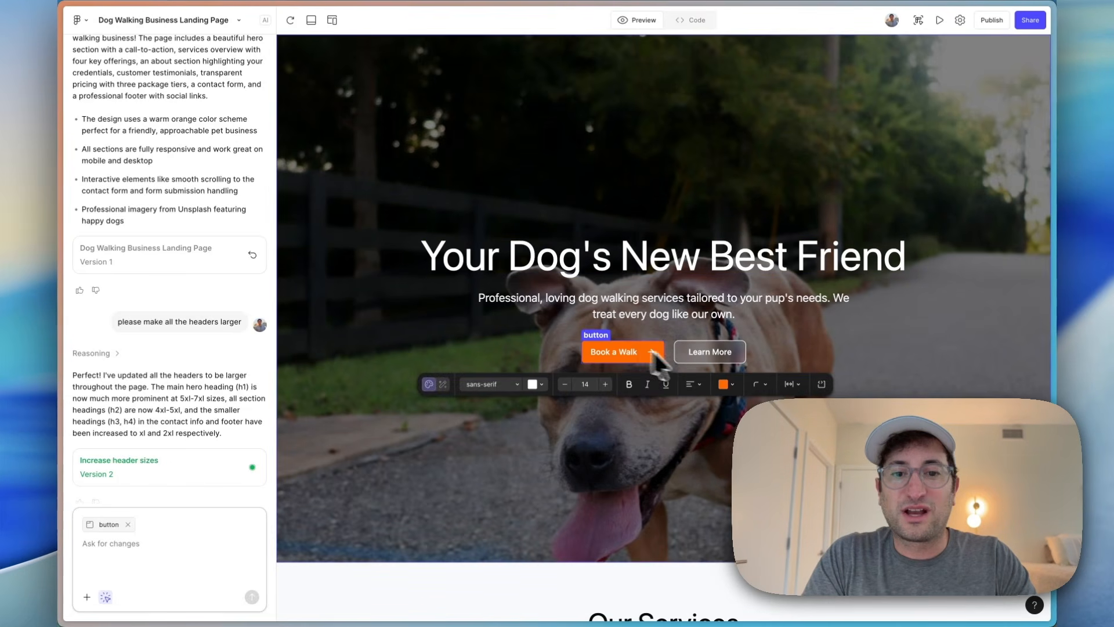
left_click(630, 174)
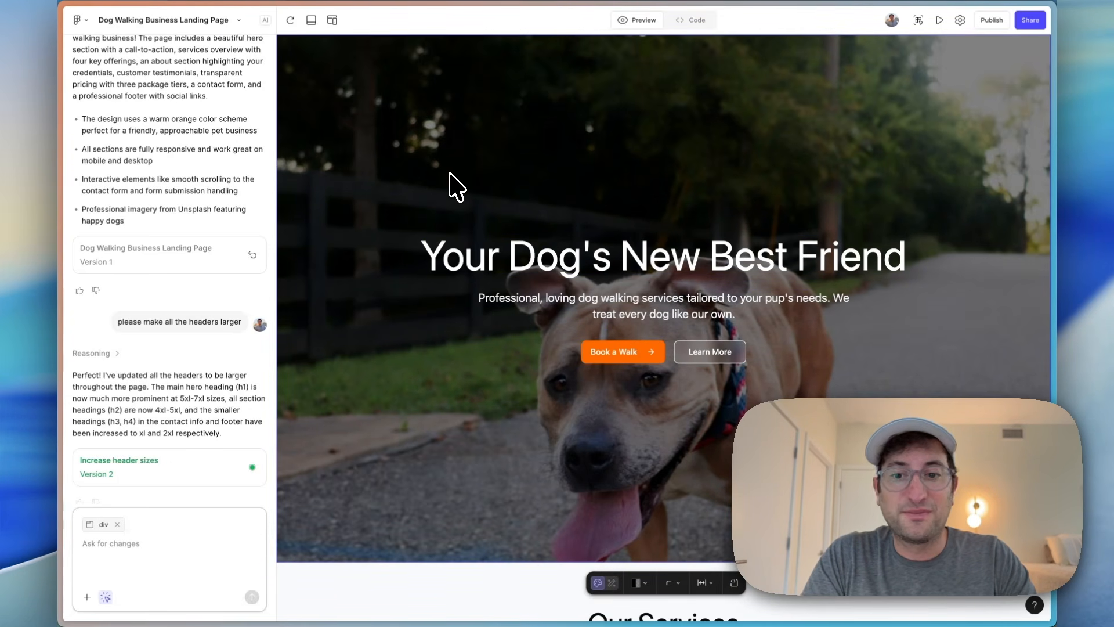
Copy the landing page as a design and paste it into a new Figma Design file
left_click(918, 20)
left_click(910, 228)
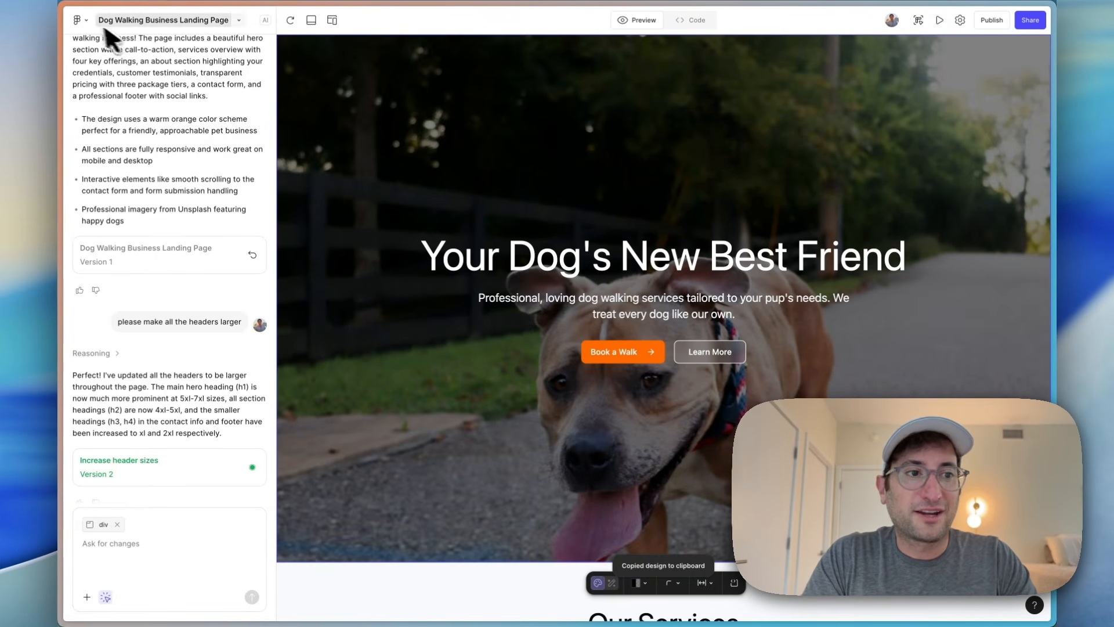
left_click(84, 21)
mouse_move(91, 67)
mouse_move(225, 78)
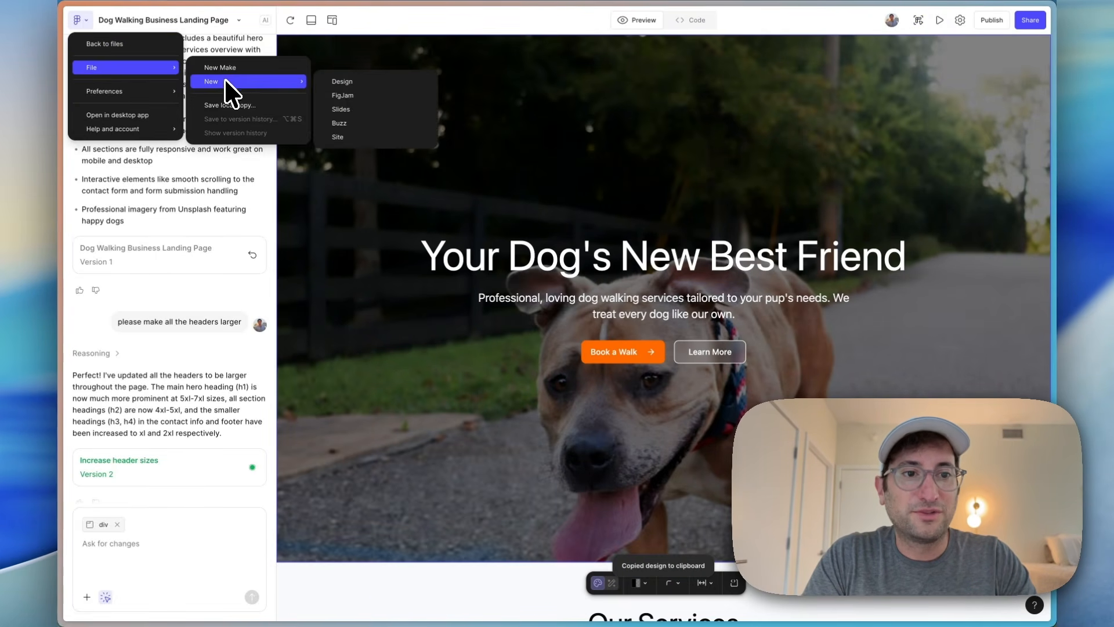
left_click(359, 80)
key("super+v")
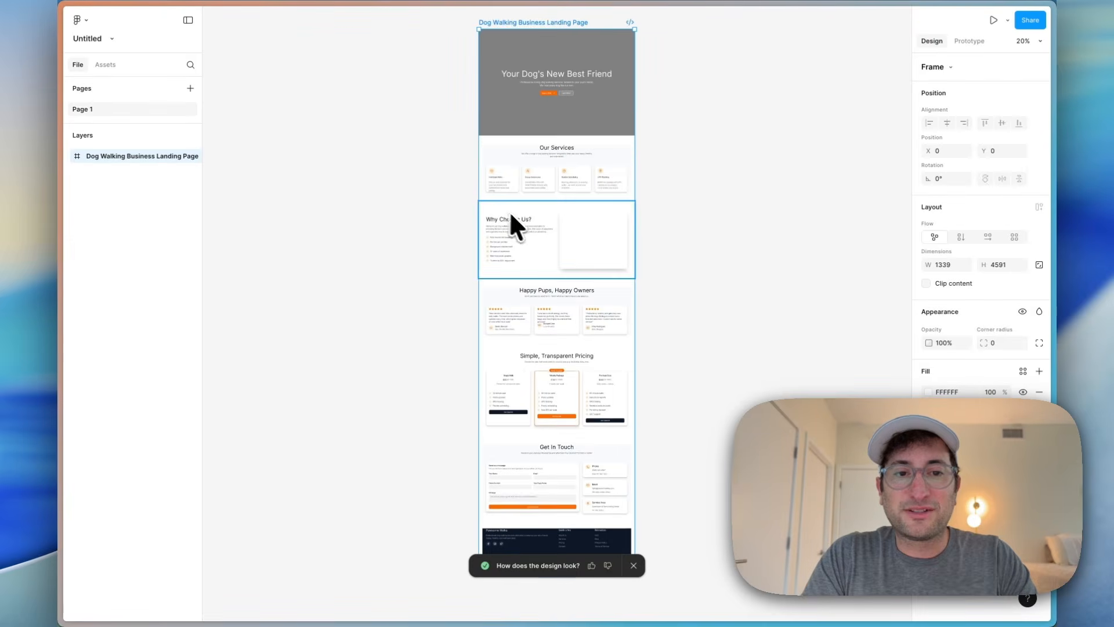
Deselect the pasted frame and examine all its sections on the canvas, from hero to footer
left_click(411, 92)
scroll(552, 164, "up", 3)
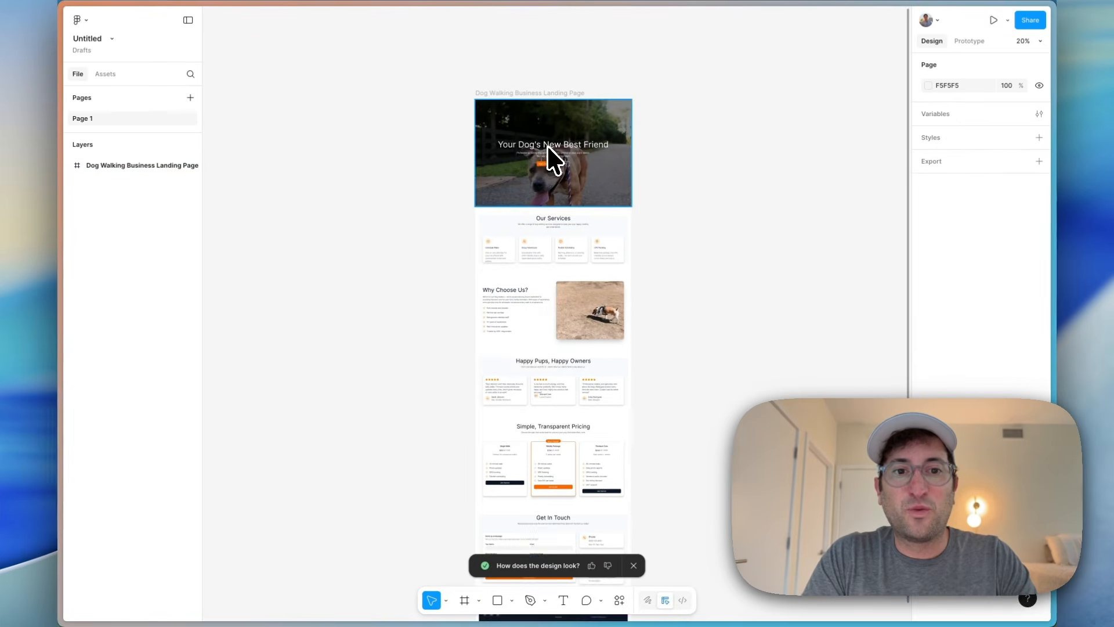
scroll(552, 161, "down", 1)
scroll(559, 375, "down", 6)
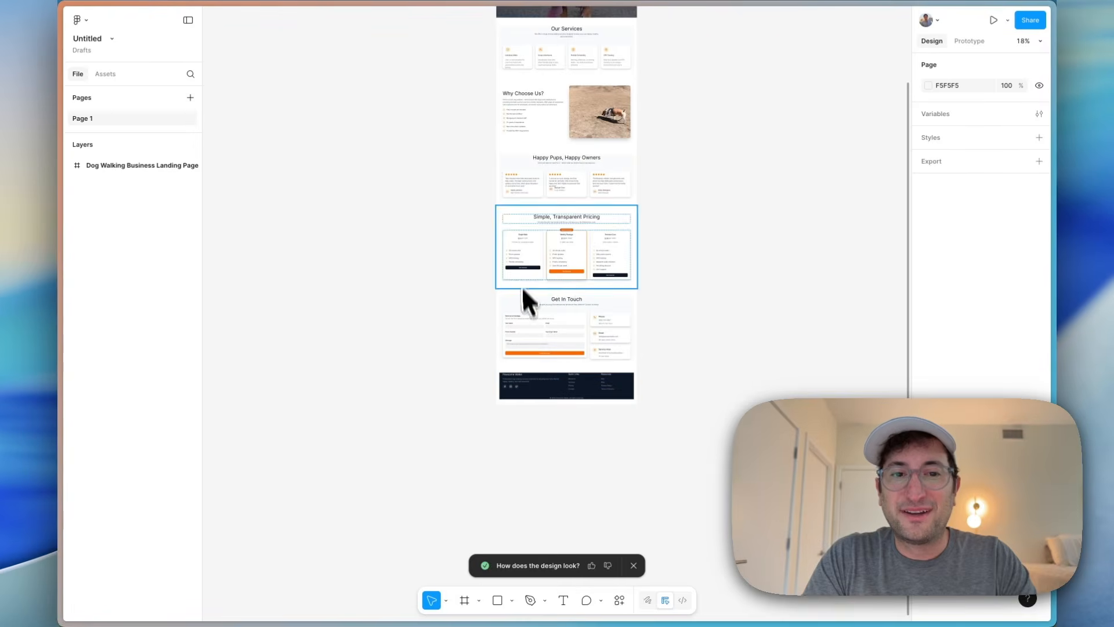
scroll(533, 215, "up", 3)
scroll(532, 218, "right", 3)
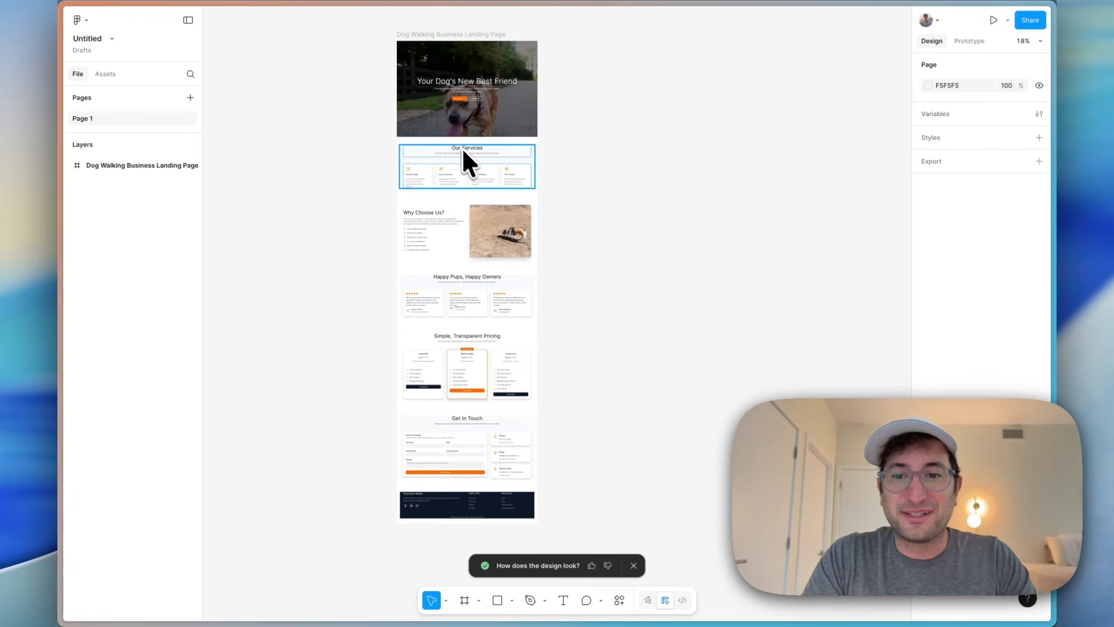
scroll(450, 220, "left", 2)
scroll(446, 232, "up", 1)
scroll(446, 244, "left", 2)
scroll(446, 244, "up", 1)
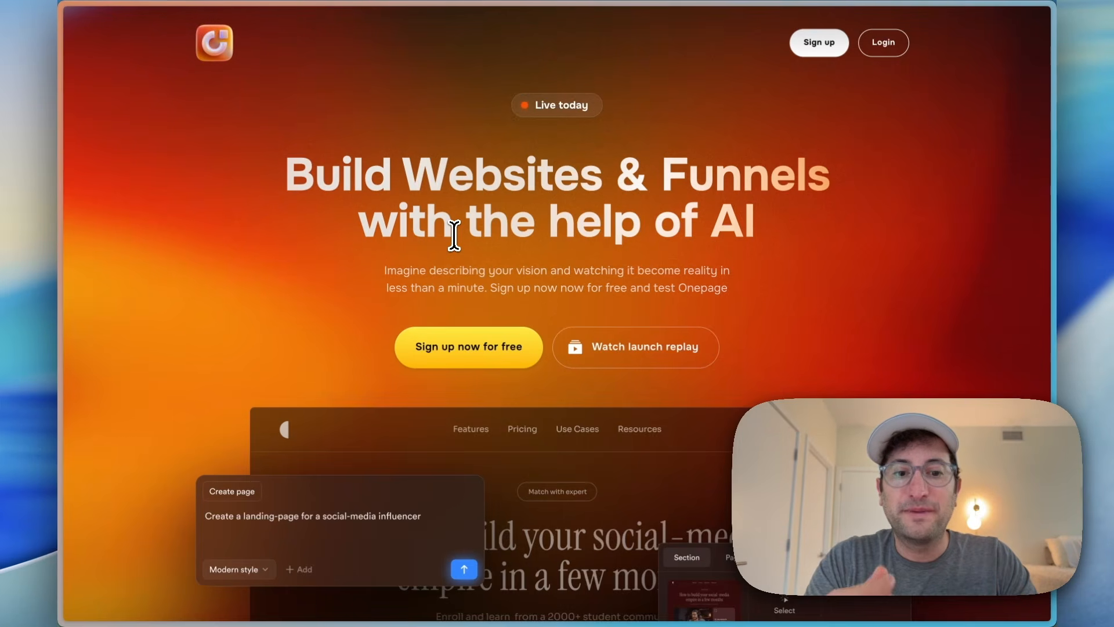
Switch to the Onepage website and look through its AI launch page and product home page
scroll(577, 259, "down", 15)
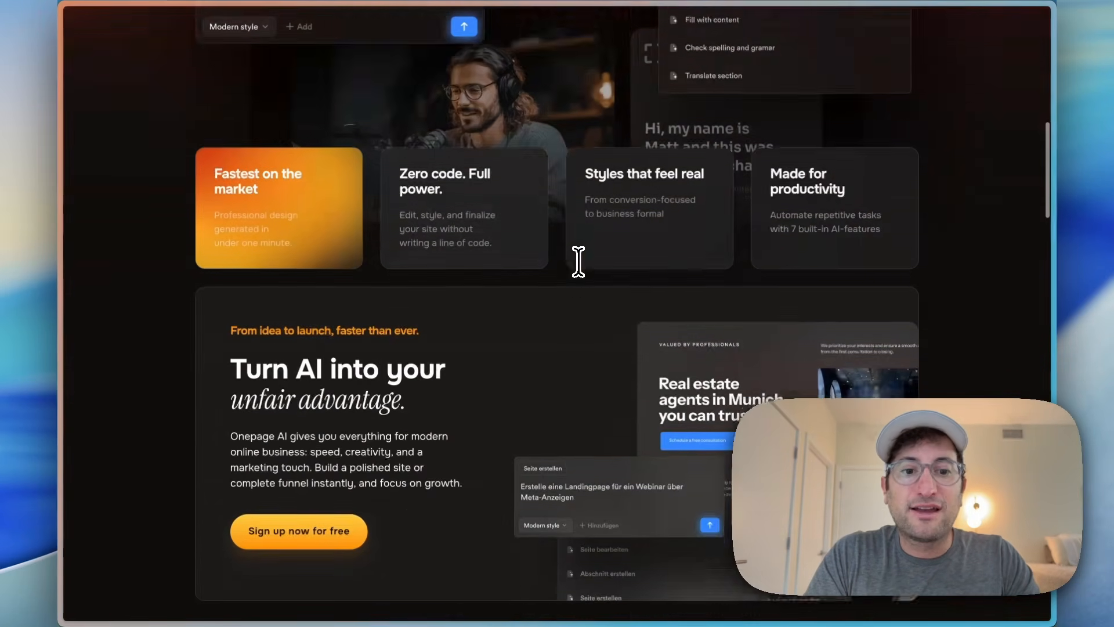
scroll(578, 260, "up", 1)
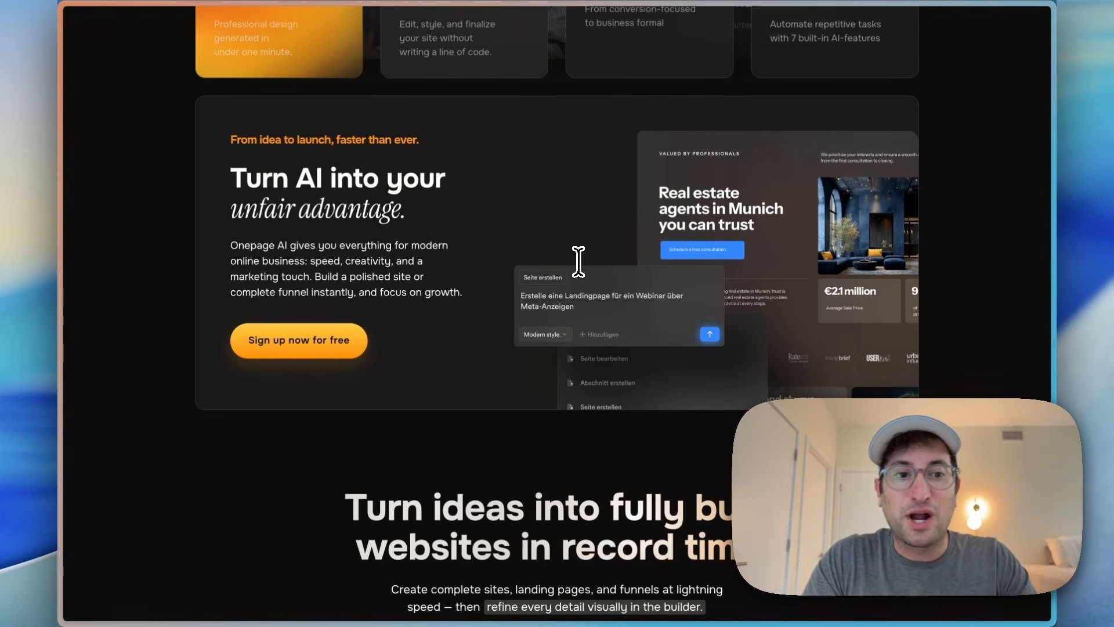
scroll(577, 261, "up", 10)
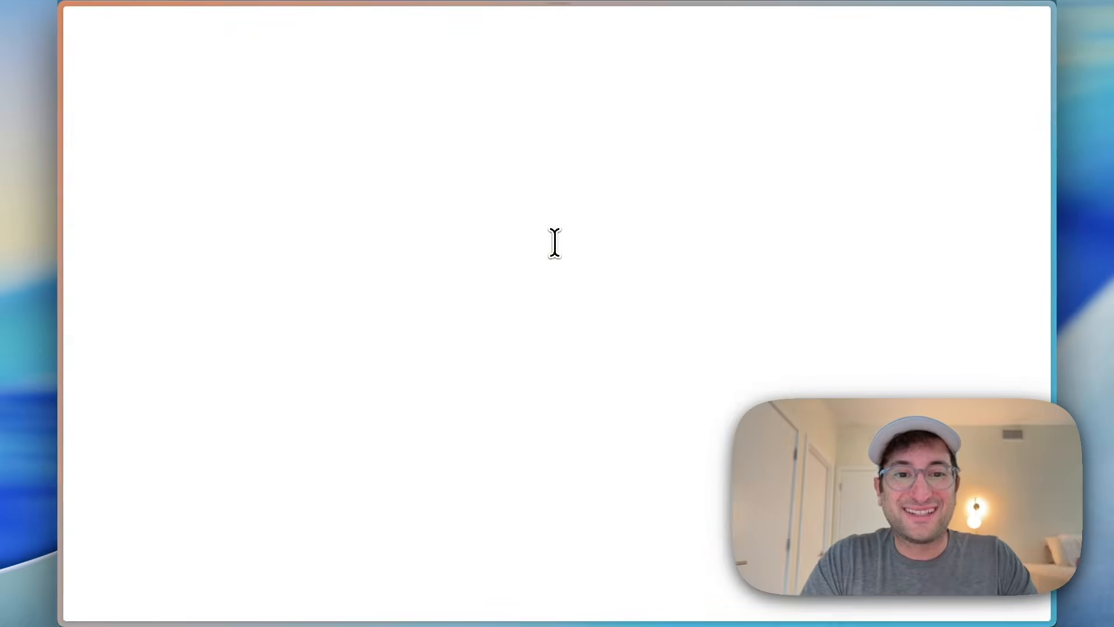
scroll(554, 241, "down", 5)
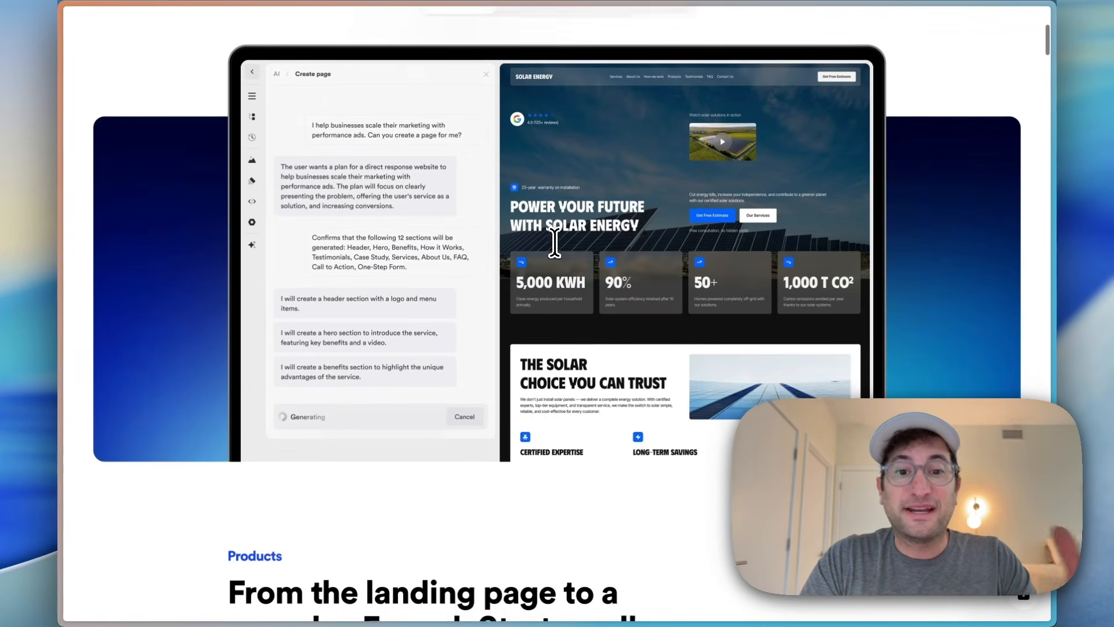
scroll(555, 241, "up", 6)
Start creating a new project from the Onepage dashboard and filter the template gallery to Landing-page
left_click(968, 41)
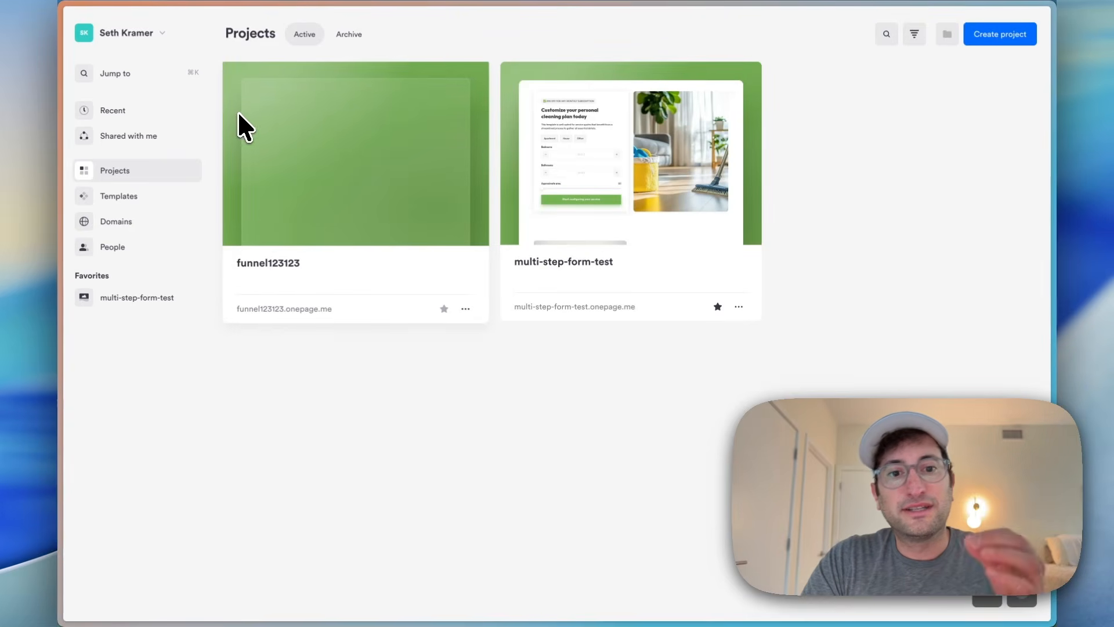
left_click(996, 35)
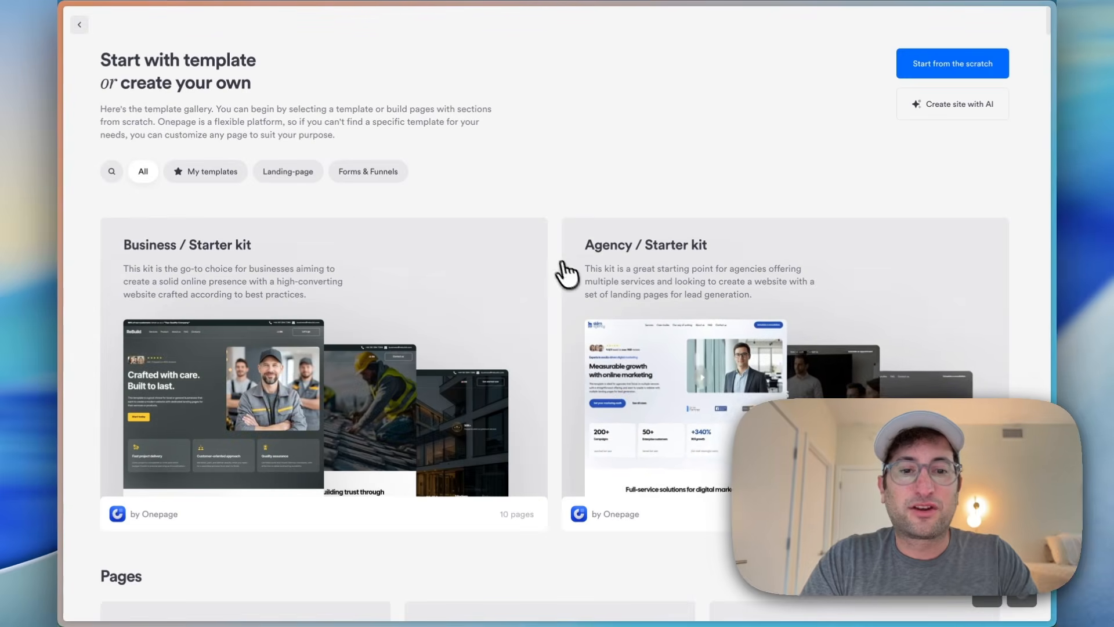
left_click(238, 172)
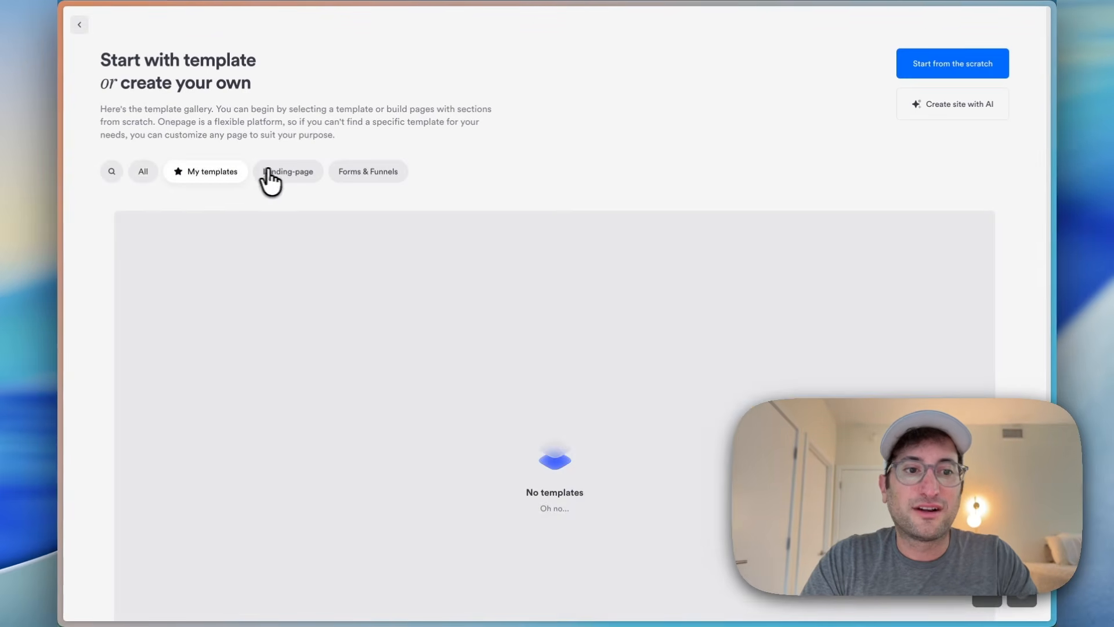
left_click(276, 174)
Browse the landing-page templates, comparing the agency, digital product, coaching, hotel and restaurant designs
scroll(405, 233, "down", 4)
scroll(403, 228, "down", 12)
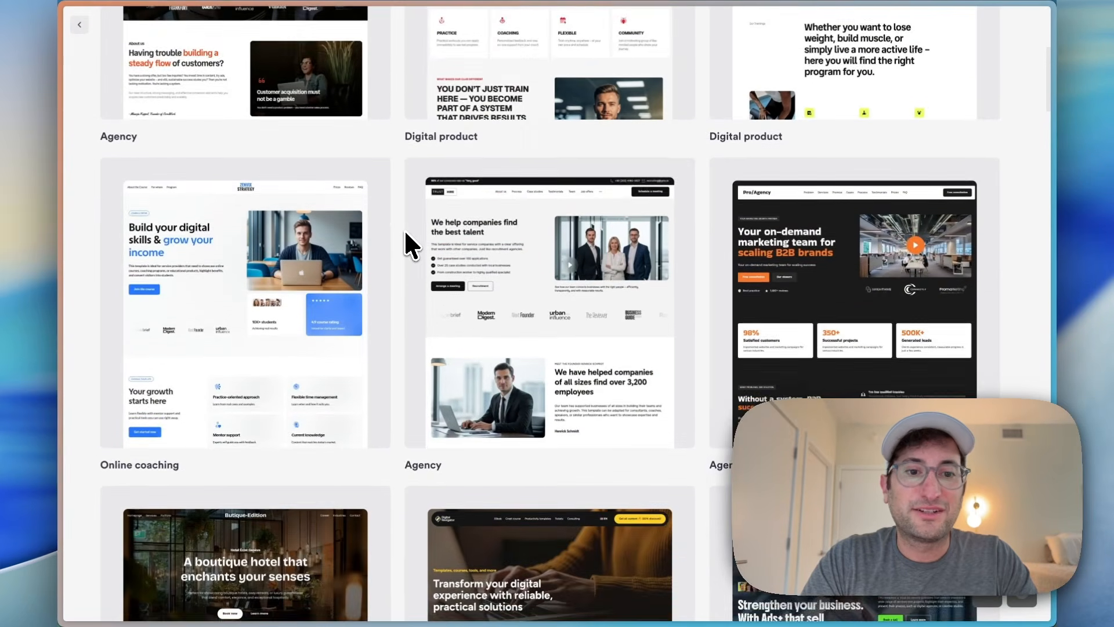
scroll(730, 301, "up", 9)
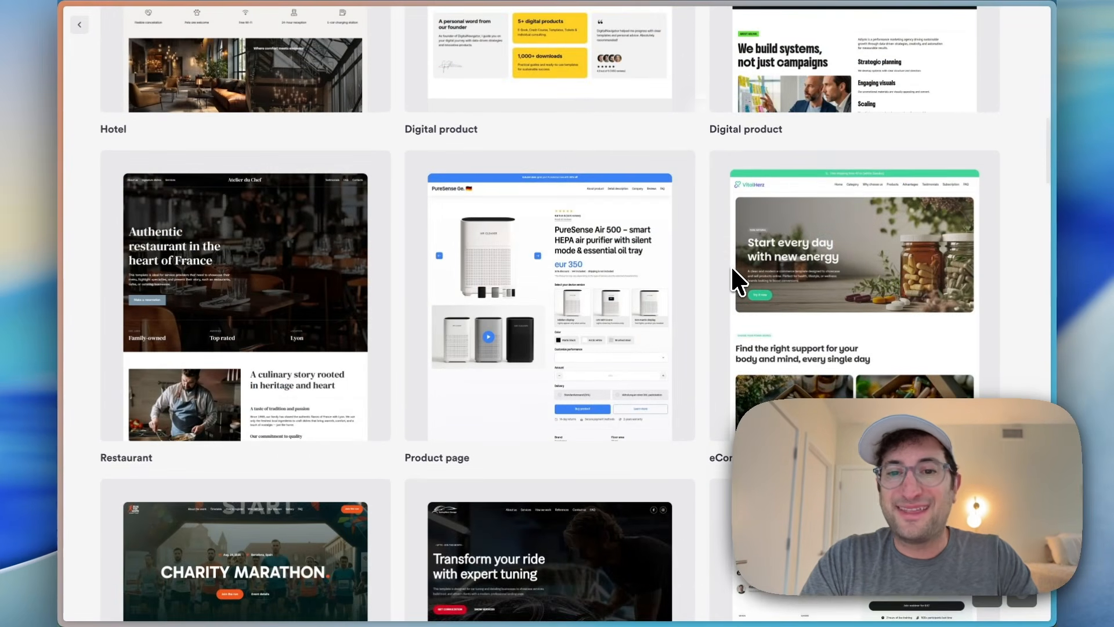
scroll(540, 296, "up", 3)
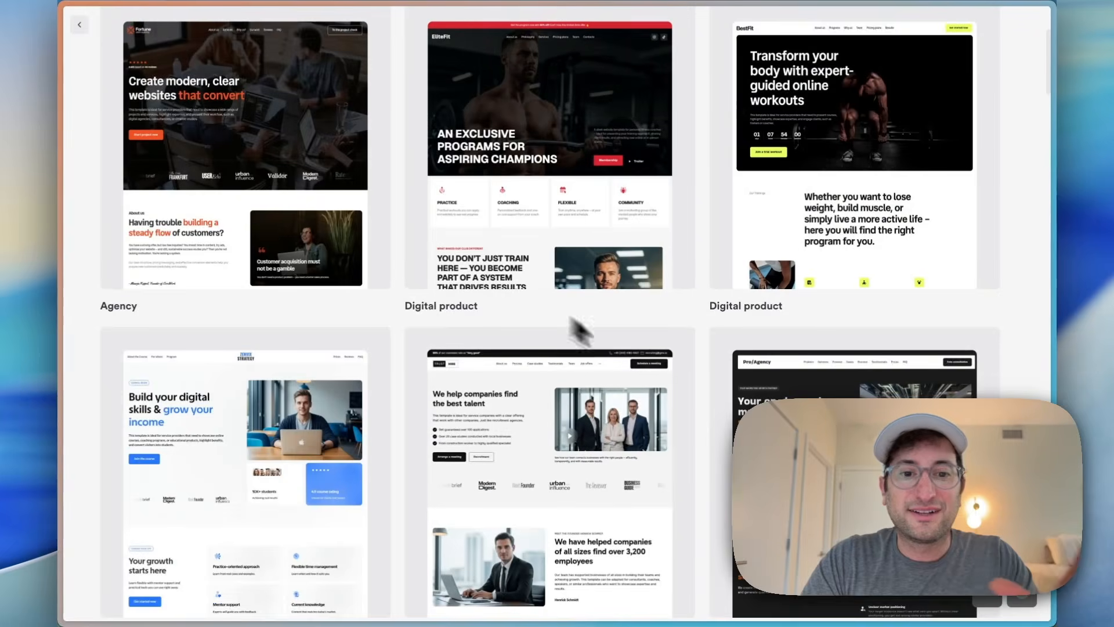
scroll(551, 400, "down", 5)
scroll(315, 279, "up", 1)
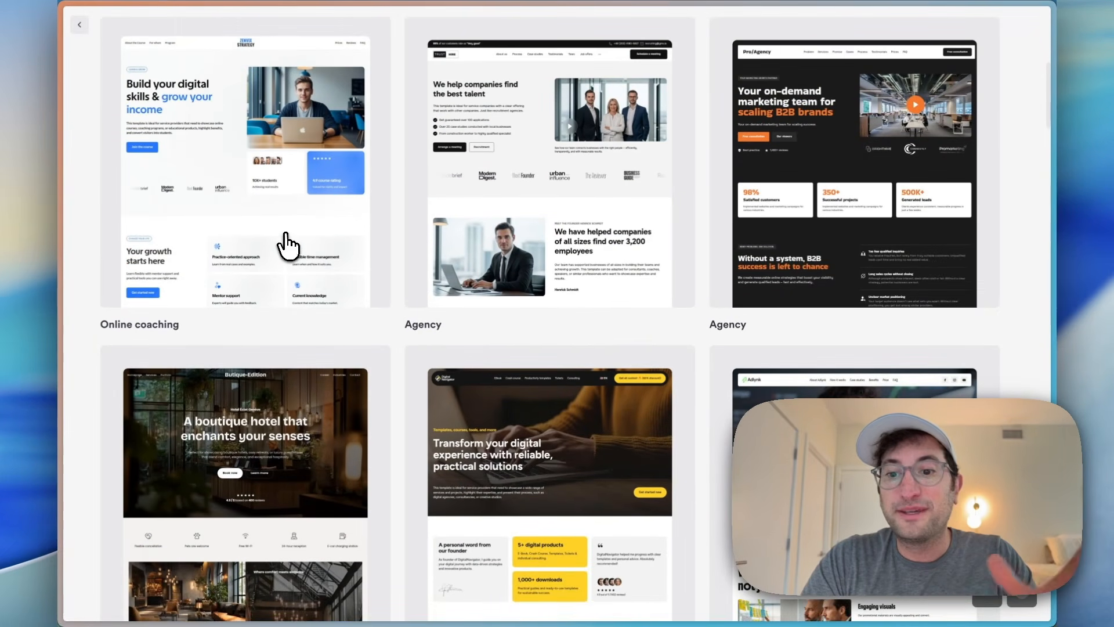
Preview the Online coaching landing-page template and create a new project named Templatasdf from it
left_click(248, 180)
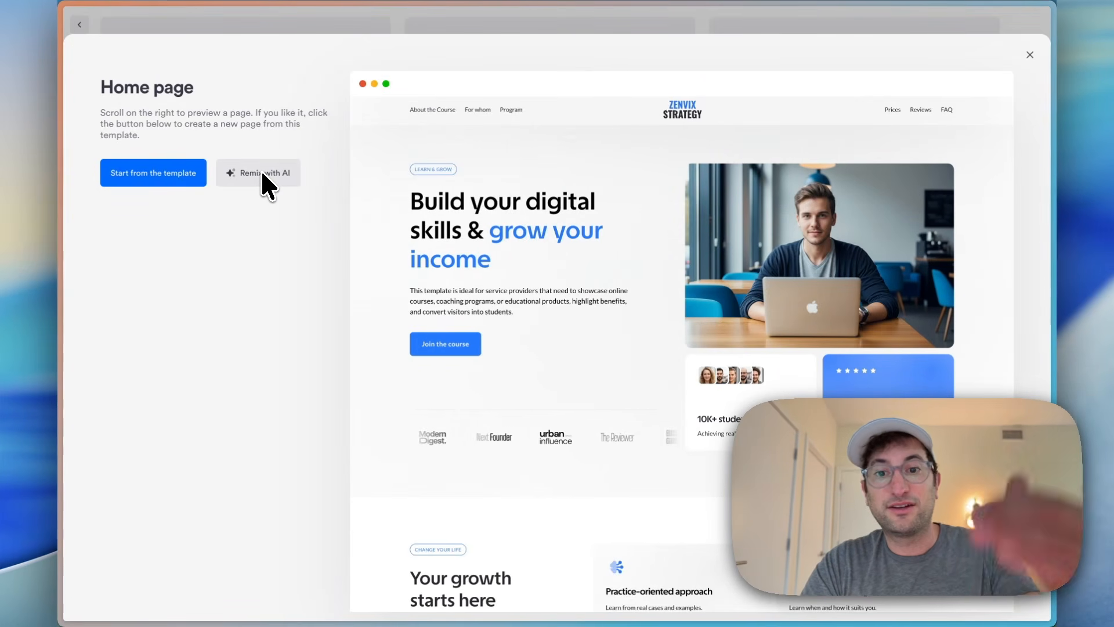
scroll(426, 407, "down", 6)
scroll(426, 406, "up", 5)
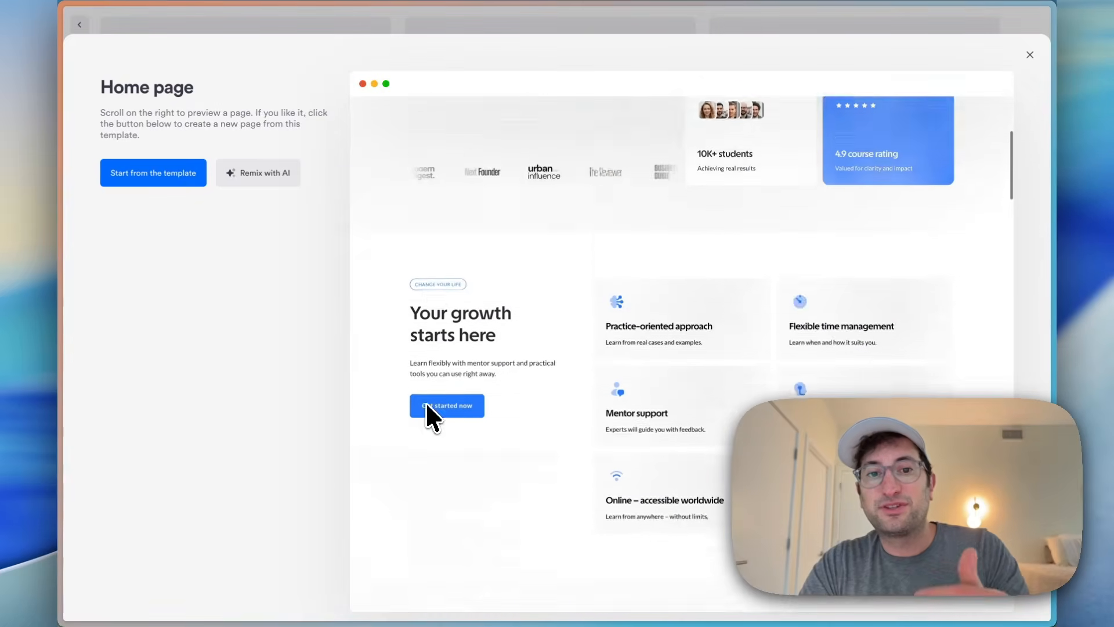
scroll(435, 374, "down", 2)
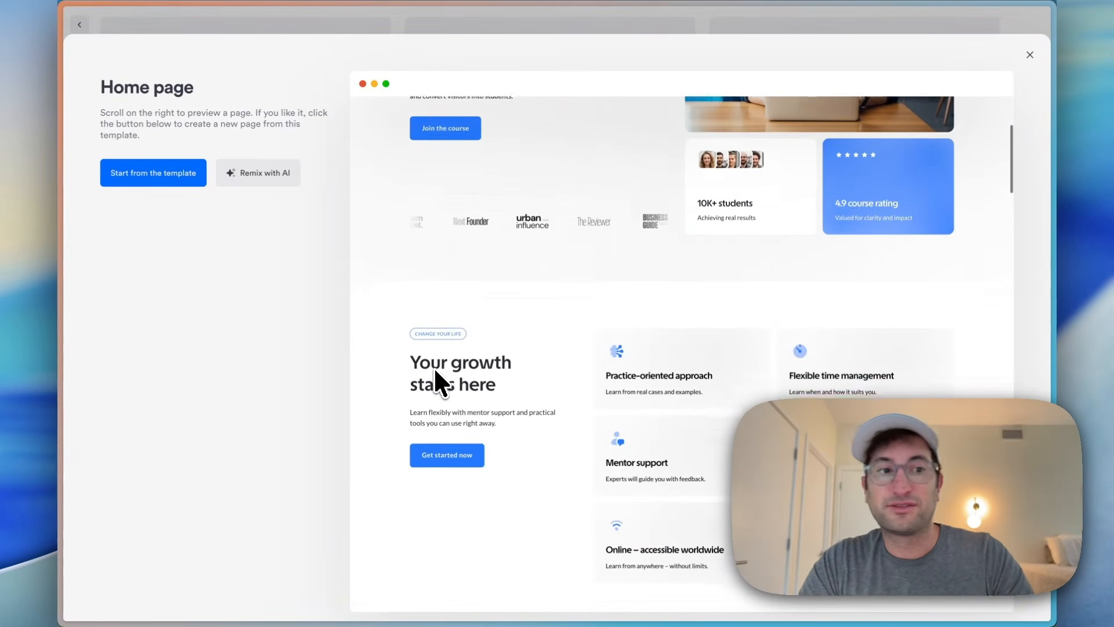
left_click(157, 181)
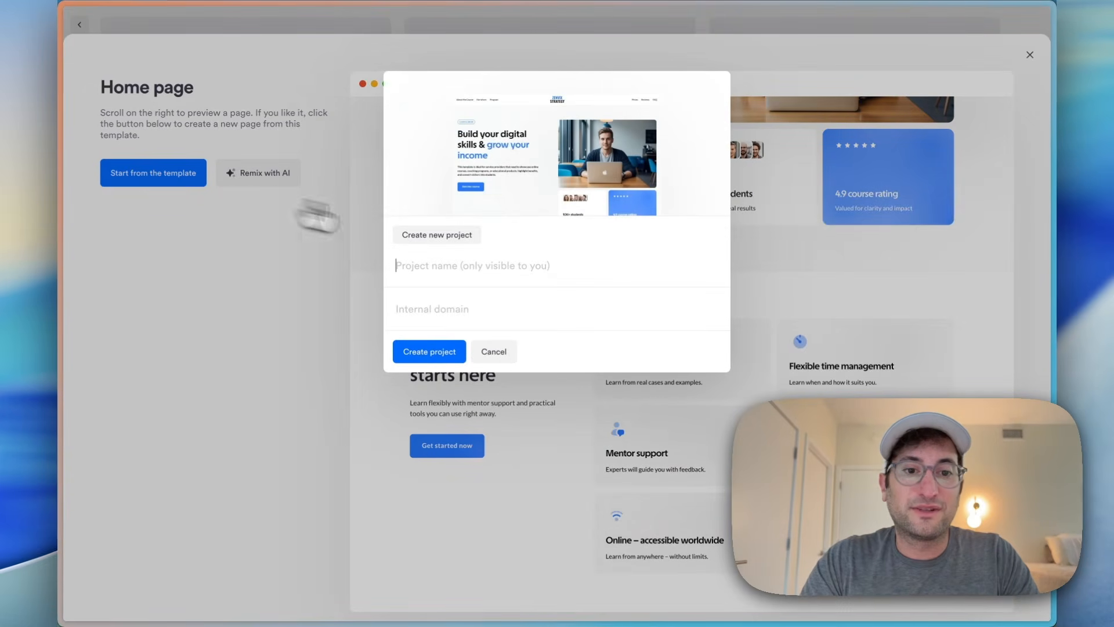
type("Templatasdf")
left_click(430, 348)
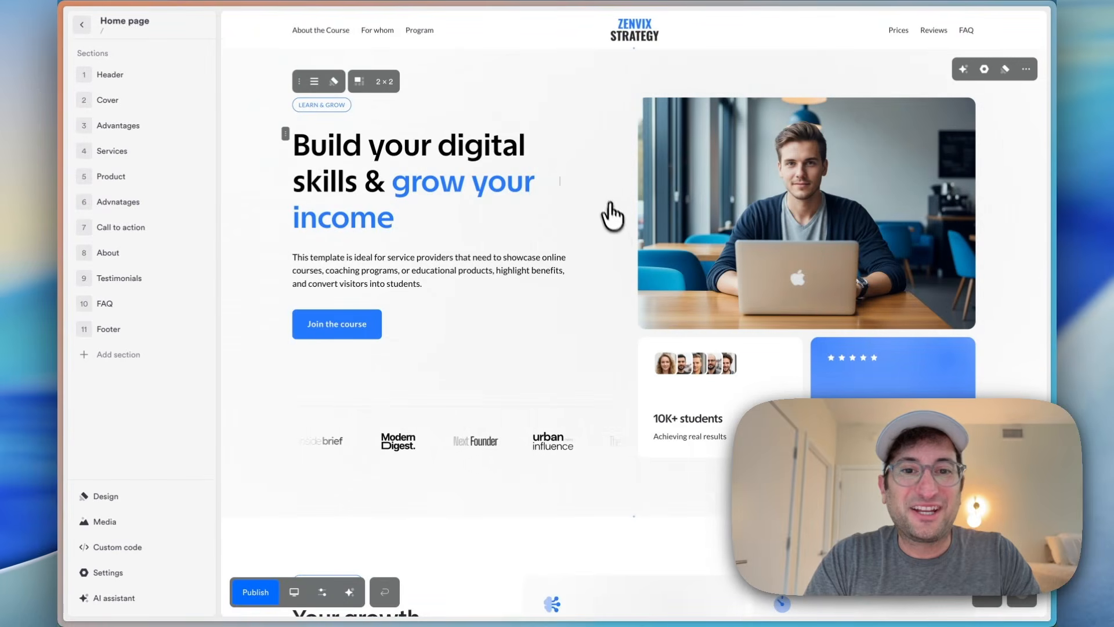
Try the navy-and-orange and lime colour palettes on the site, and apply the dark green, light green and brown palette
scroll(711, 272, "down", 15)
scroll(717, 278, "up", 20)
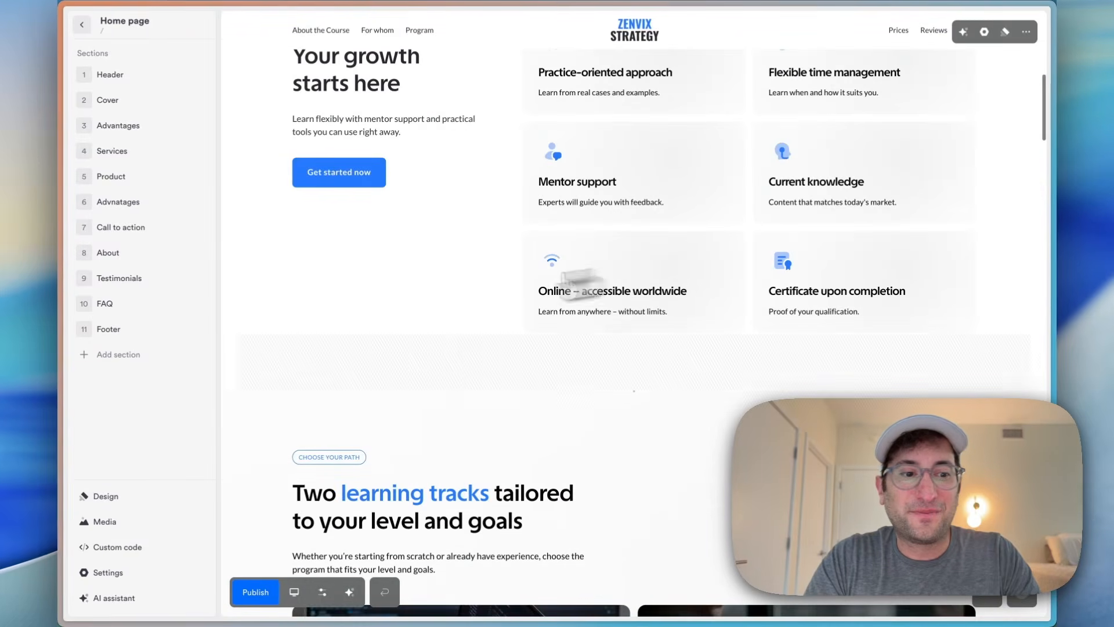
left_click(119, 496)
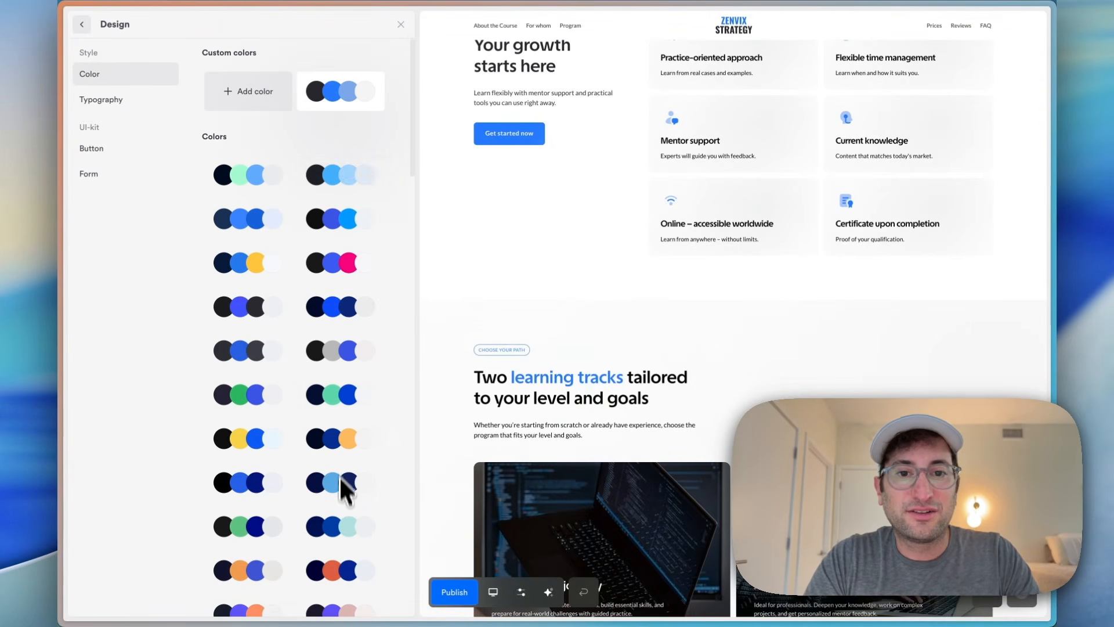
left_click(339, 569)
scroll(339, 534, "down", 5)
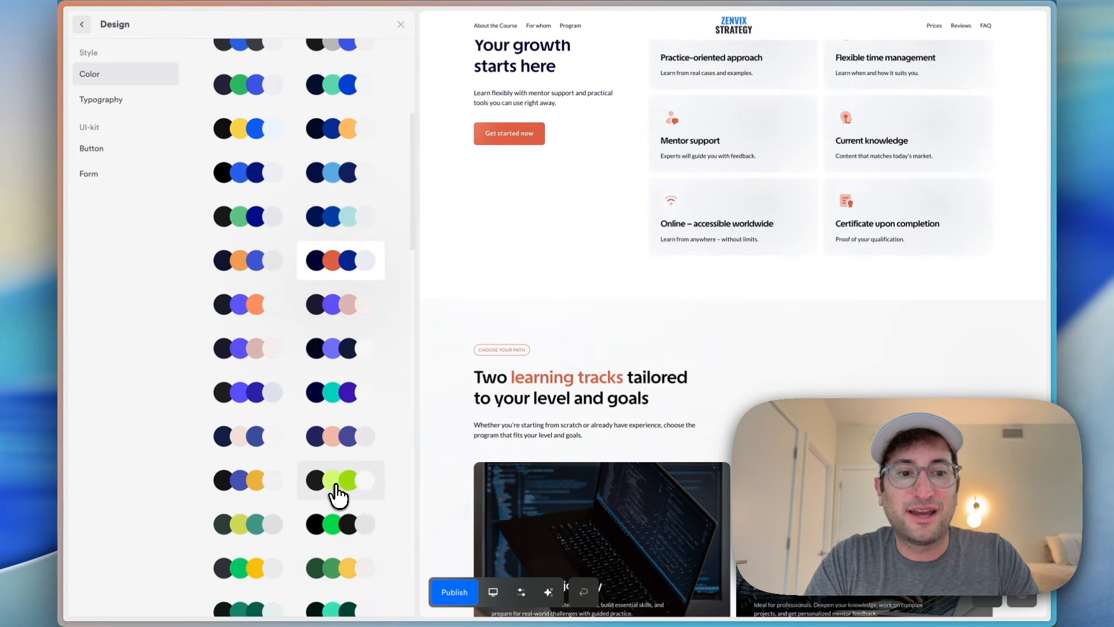
left_click(338, 497)
scroll(355, 389, "down", 5)
left_click(347, 433)
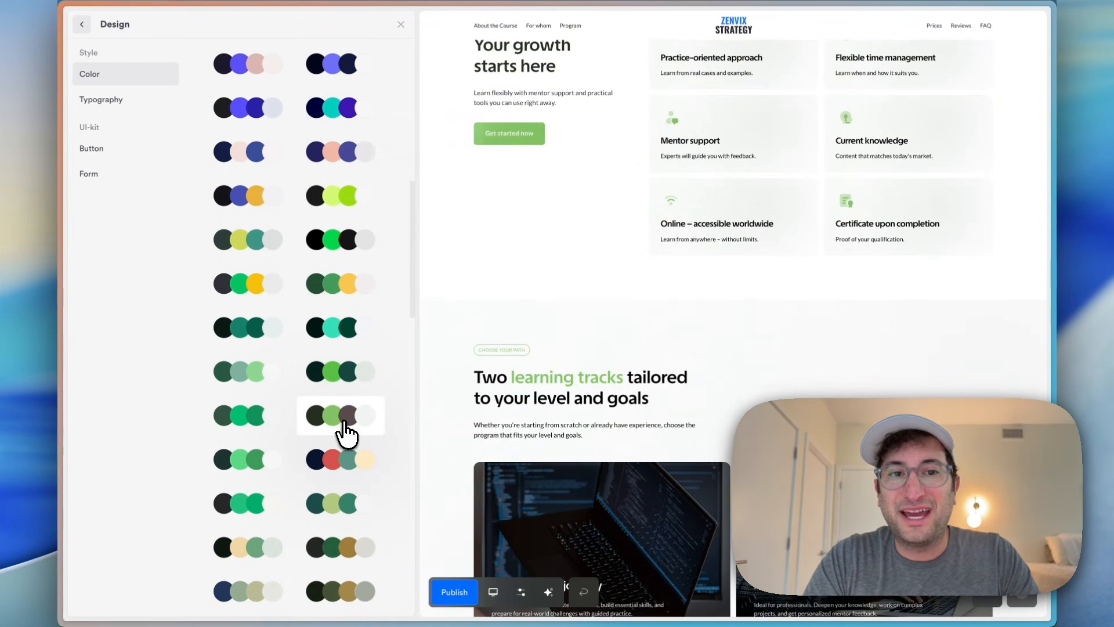
left_click(400, 25)
Review the recoloured page and look at the AI assistant's options for editing and creating sections and pages
scroll(604, 192, "up", 7)
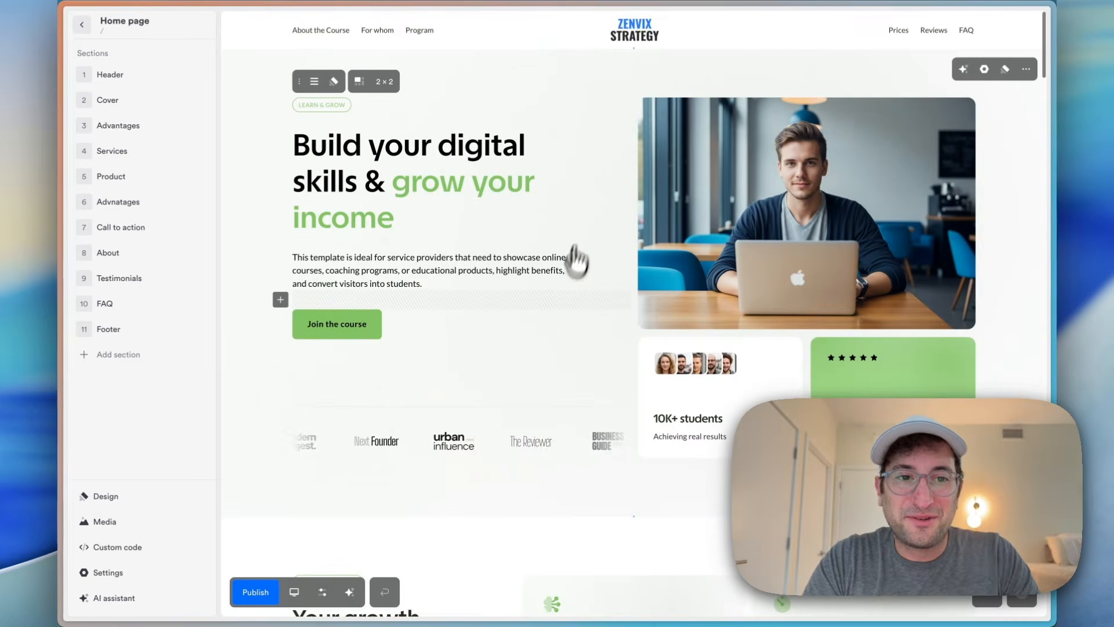
scroll(571, 261, "down", 13)
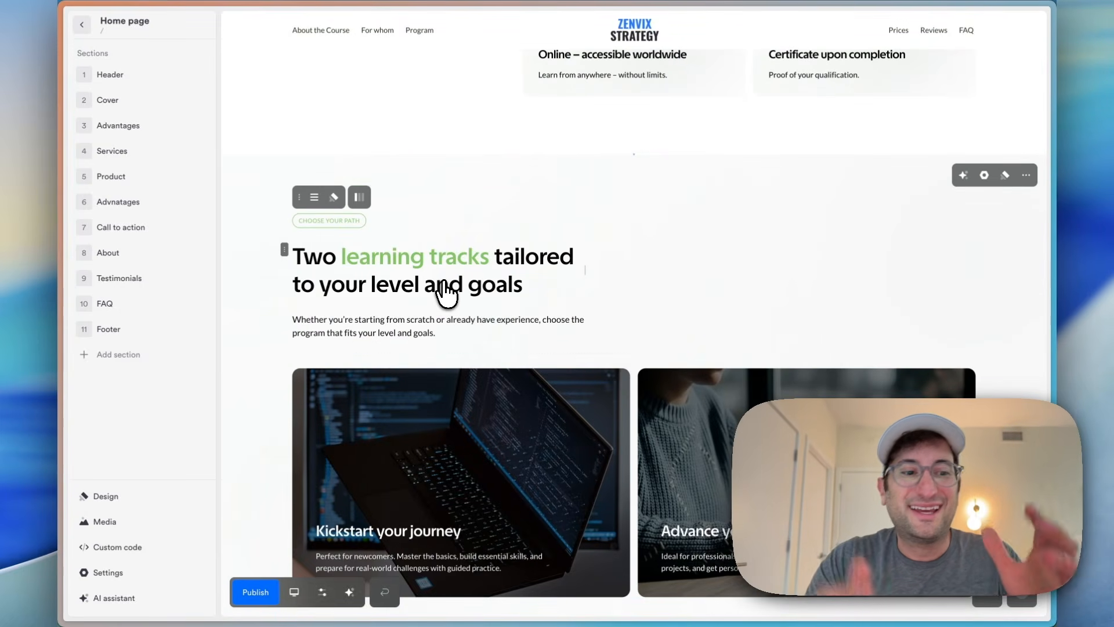
left_click(129, 600)
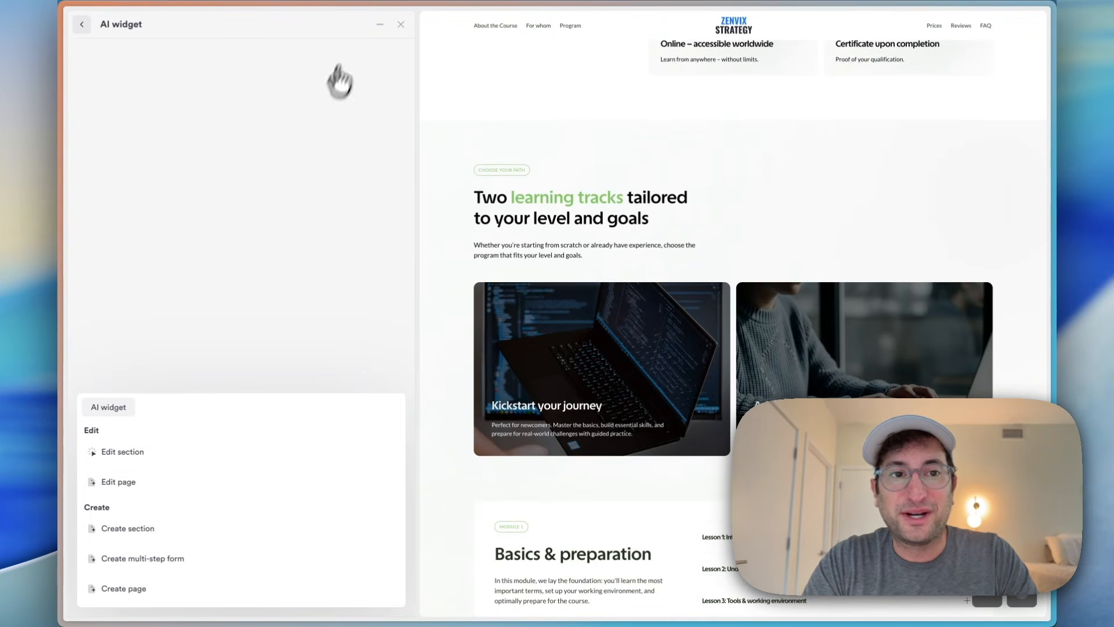
left_click(400, 24)
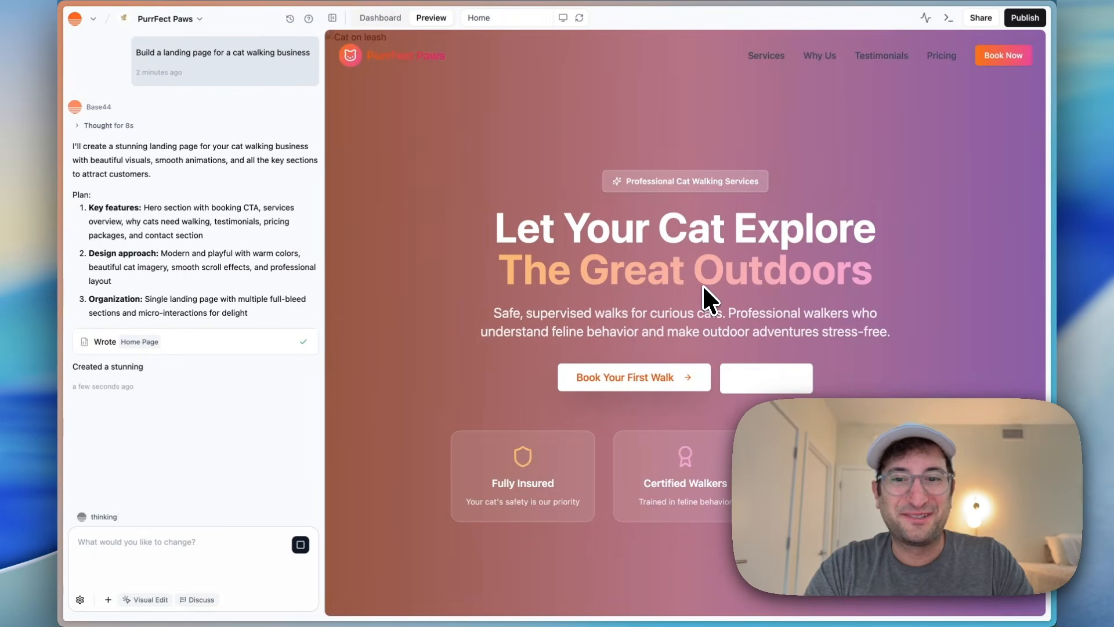
Switch to Base44 and inspect the hero of the generated PurrFect Paws page, testing the button beside Book Your First Walk
scroll(624, 247, "down", 5)
scroll(623, 248, "up", 5)
scroll(673, 264, "down", 3)
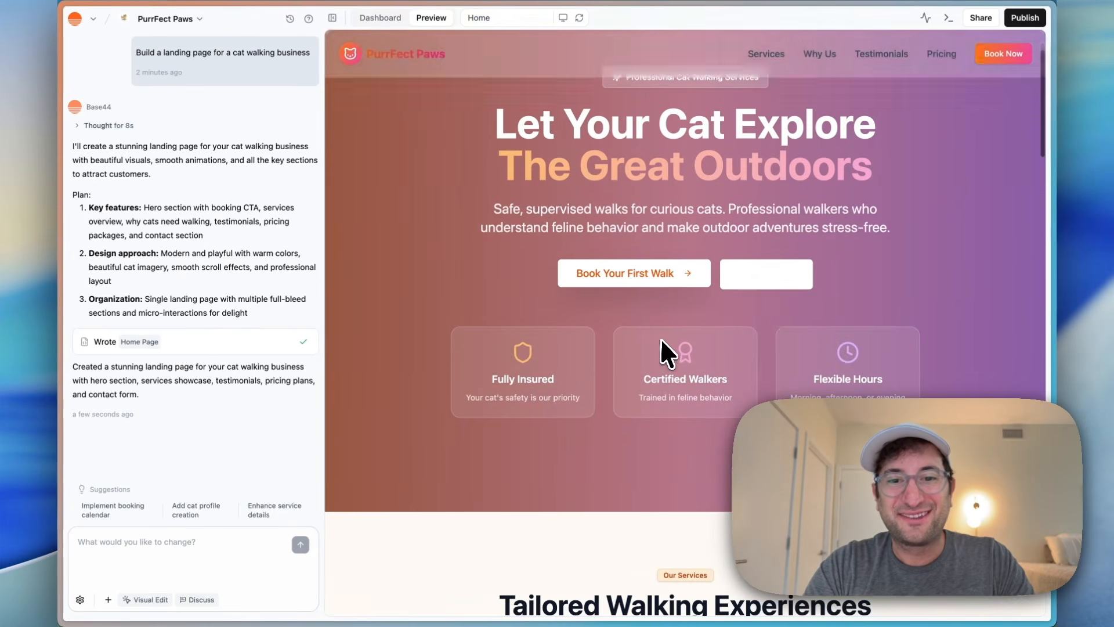
left_click(758, 274)
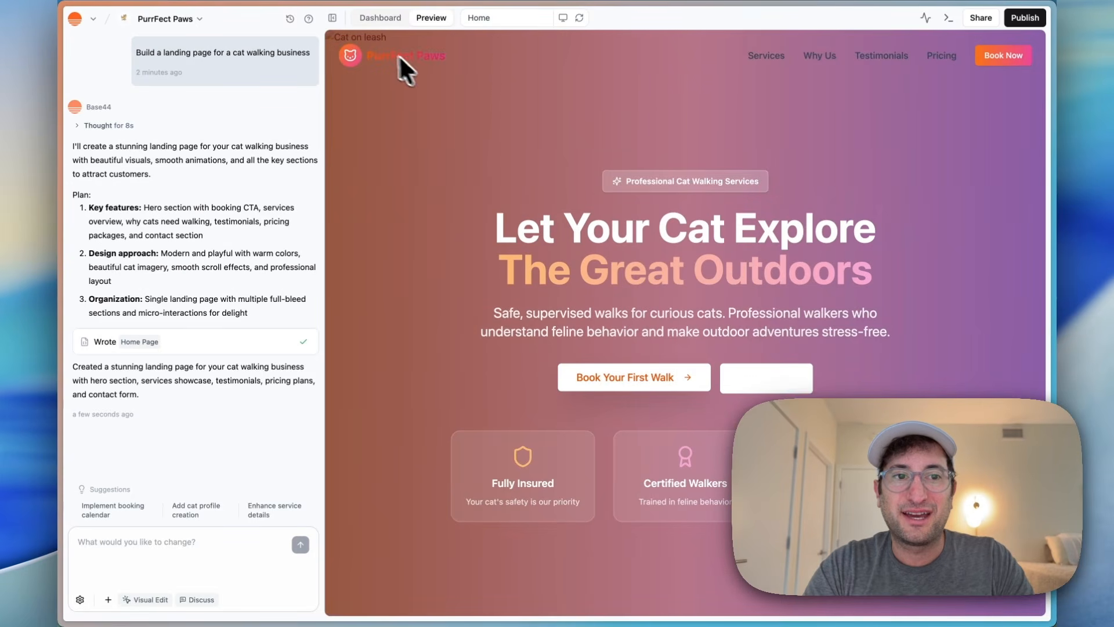
Examine the PurrFect Paws page from the walking services through the testimonials and pricing to the contact form and footer
scroll(551, 252, "down", 10)
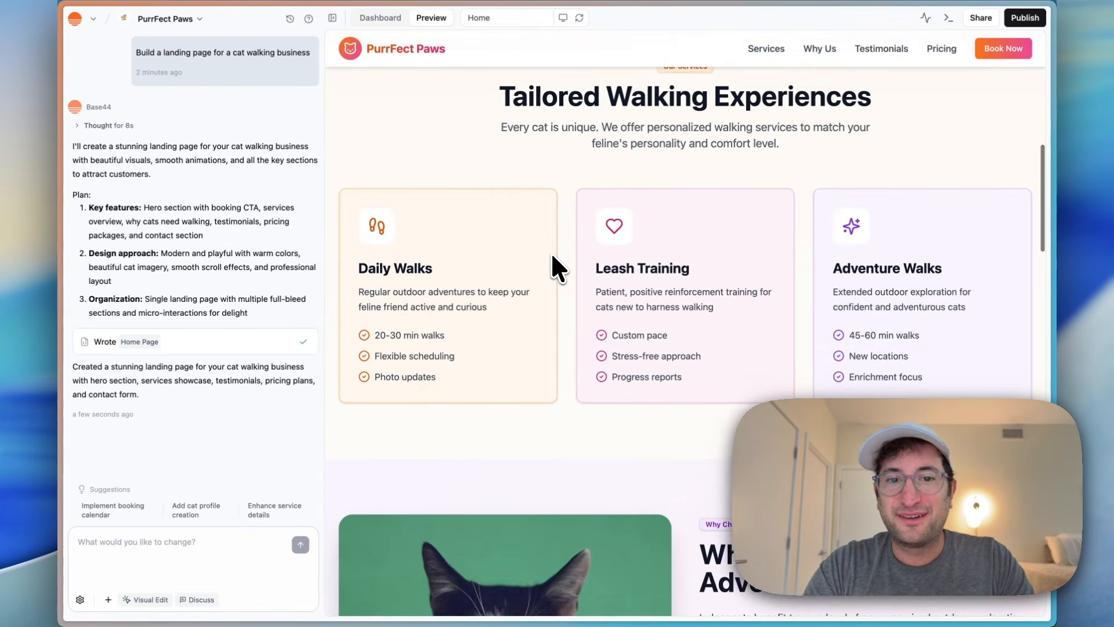
scroll(557, 348, "down", 8)
scroll(719, 258, "up", 1)
scroll(720, 258, "up", 1)
scroll(631, 331, "down", 20)
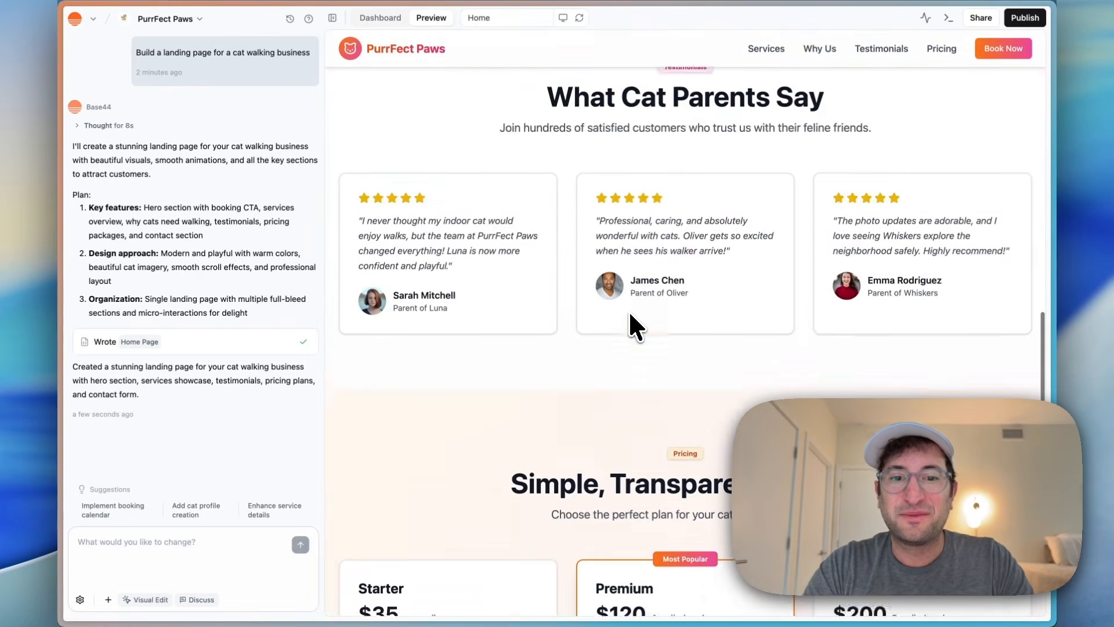
scroll(631, 316, "down", 3)
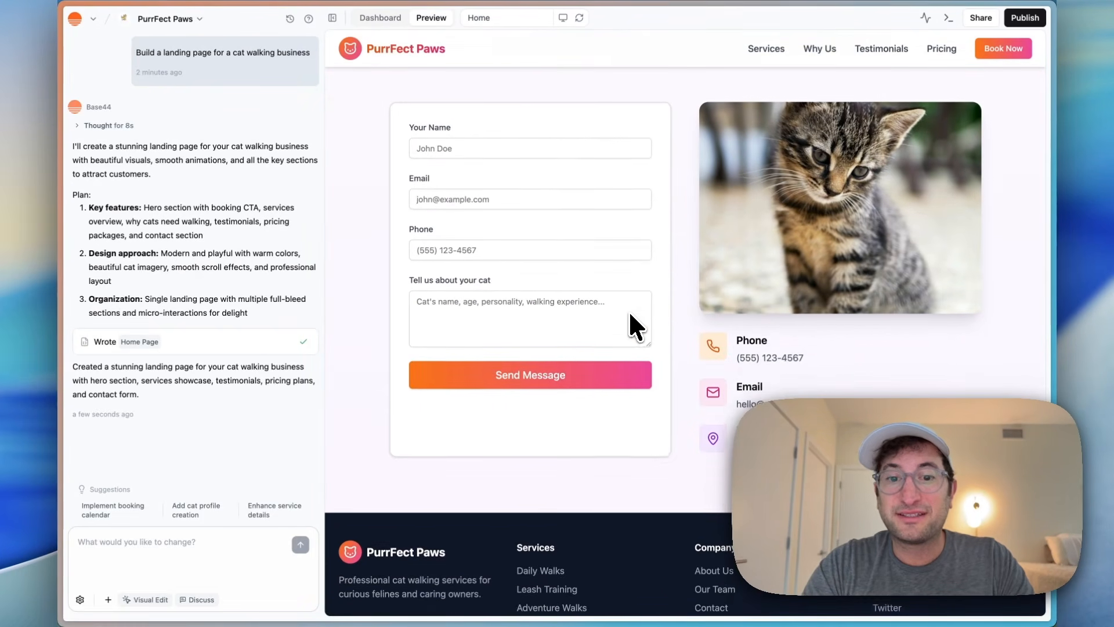
Re-examine the PurrFect Paws page from the contact form back through the pricing, testimonials and Why Choose Us sections
scroll(630, 313, "up", 8)
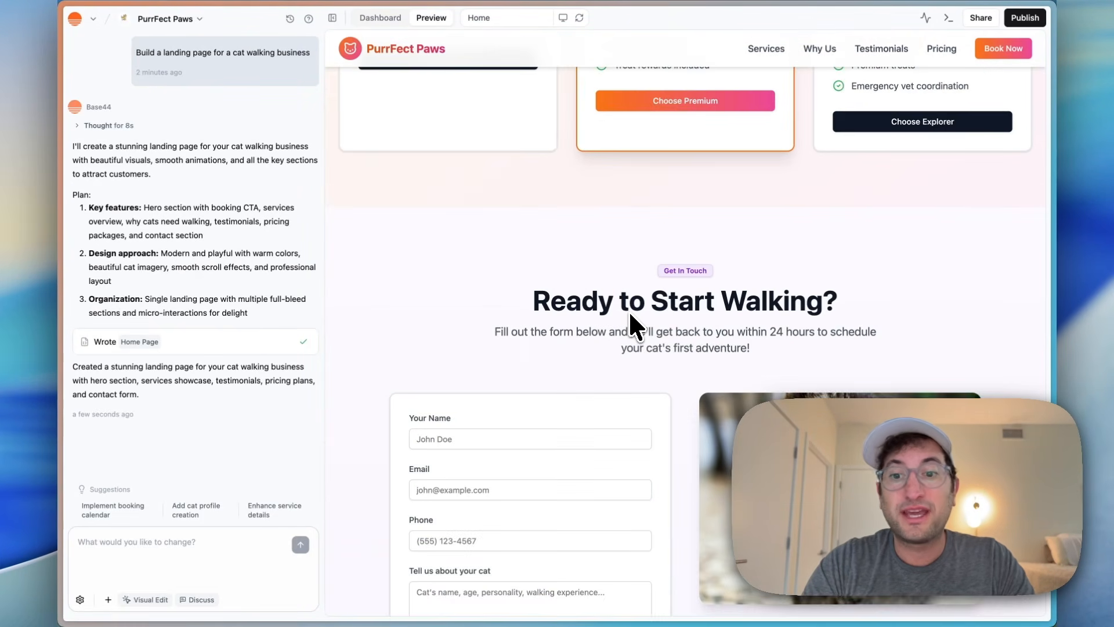
scroll(630, 313, "down", 8)
scroll(630, 317, "up", 10)
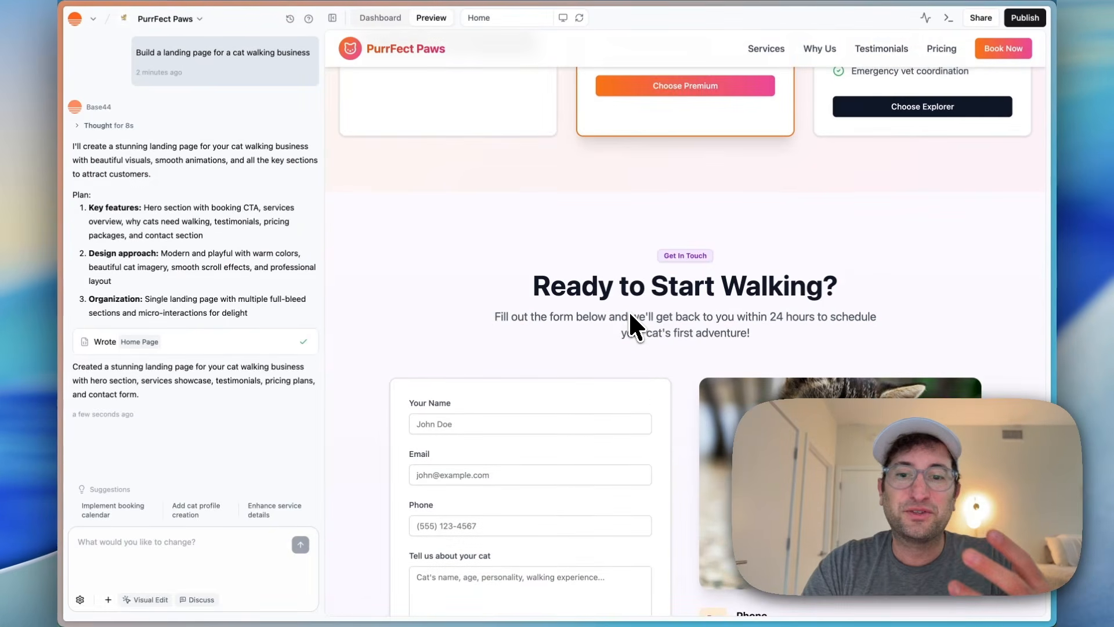
scroll(630, 316, "up", 1)
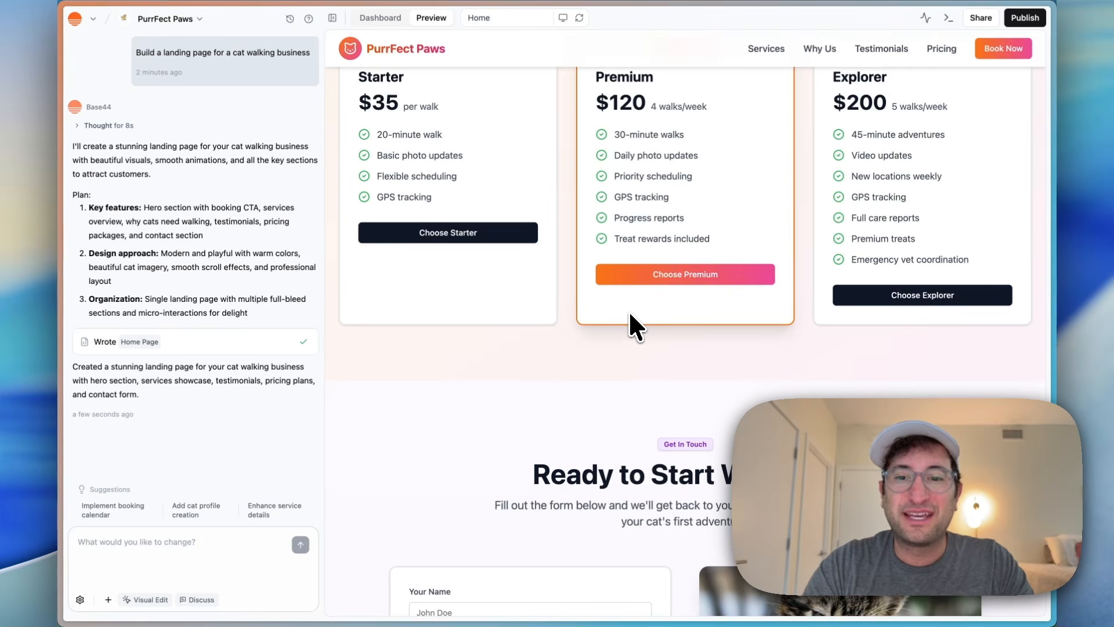
scroll(631, 314, "up", 10)
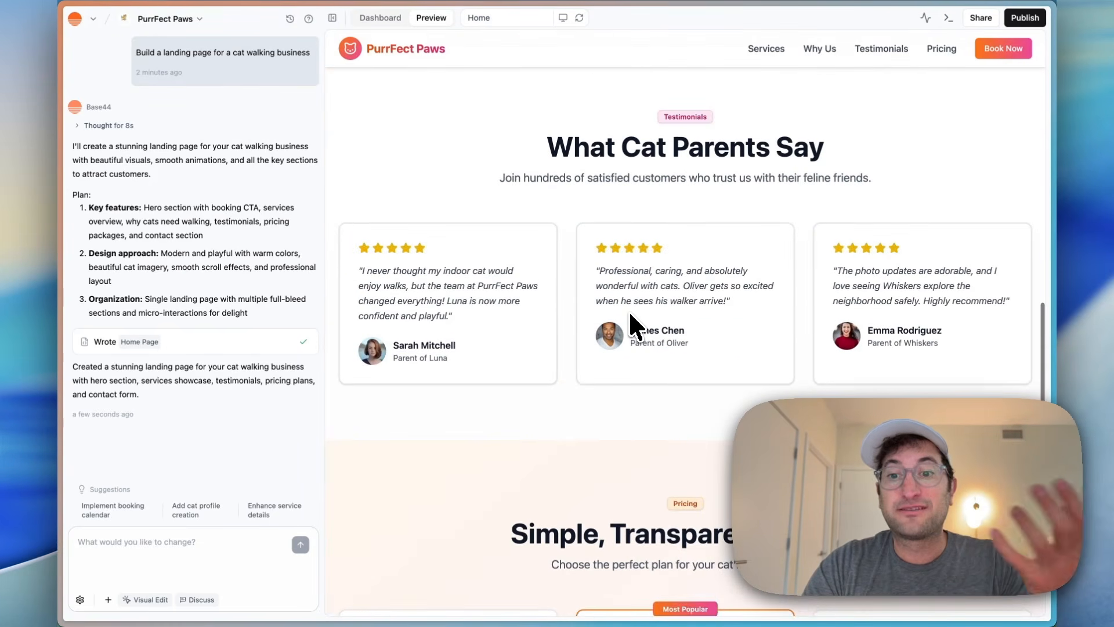
scroll(628, 310, "up", 10)
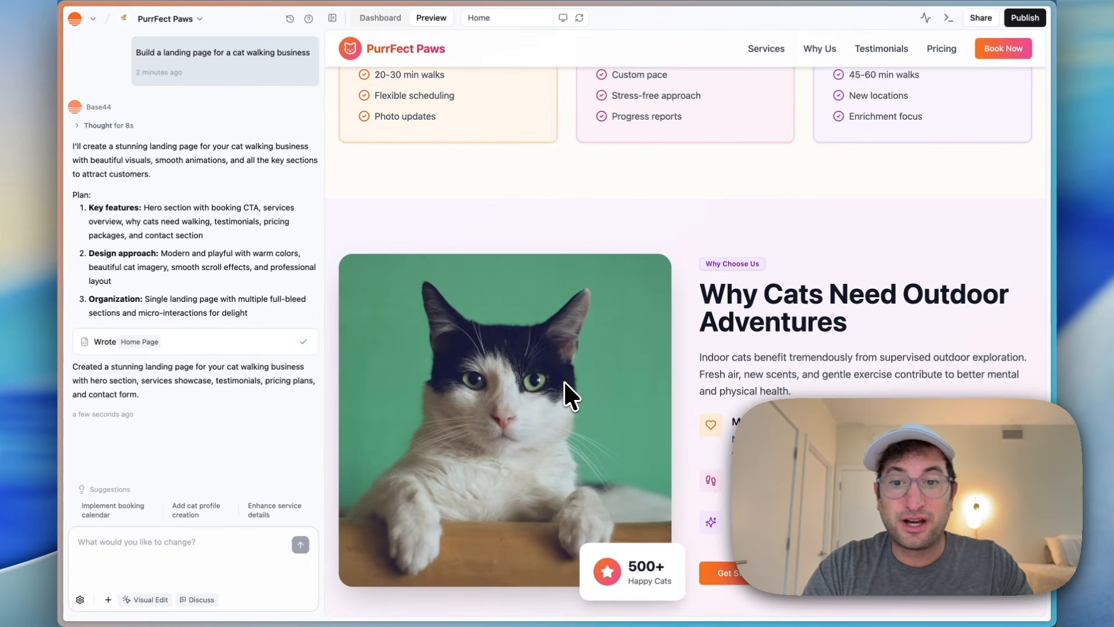
scroll(590, 262, "up", 15)
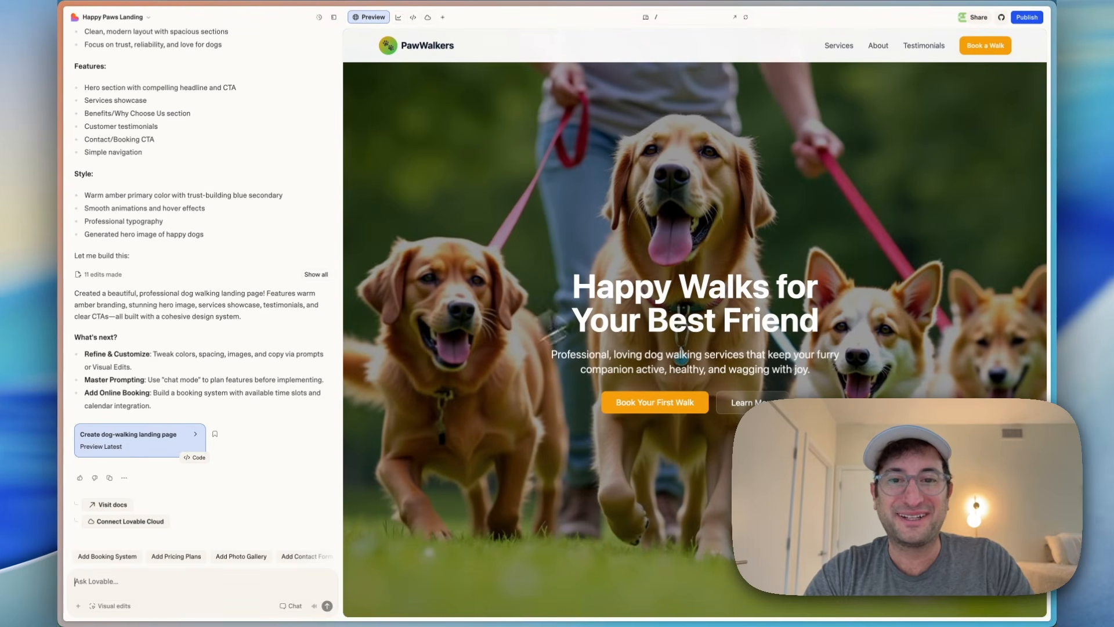
Switch to Lovable and review the generated PawWalkers dog walking page from its hero to the footer
scroll(608, 356, "down", 3)
scroll(614, 371, "down", 2)
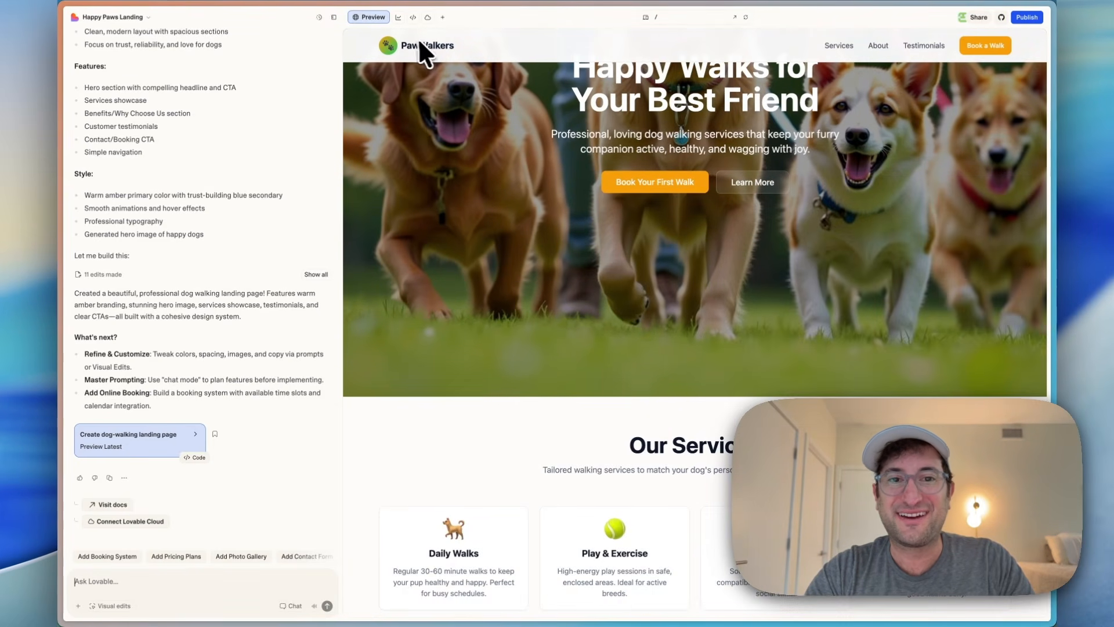
scroll(618, 348, "down", 5)
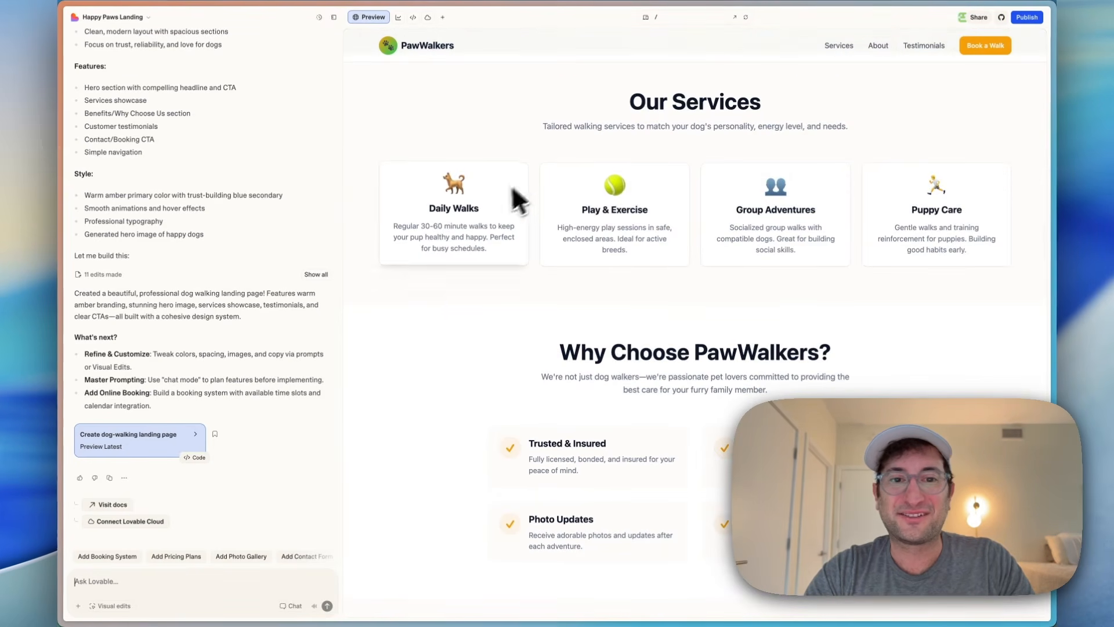
scroll(781, 232, "down", 4)
scroll(702, 287, "down", 4)
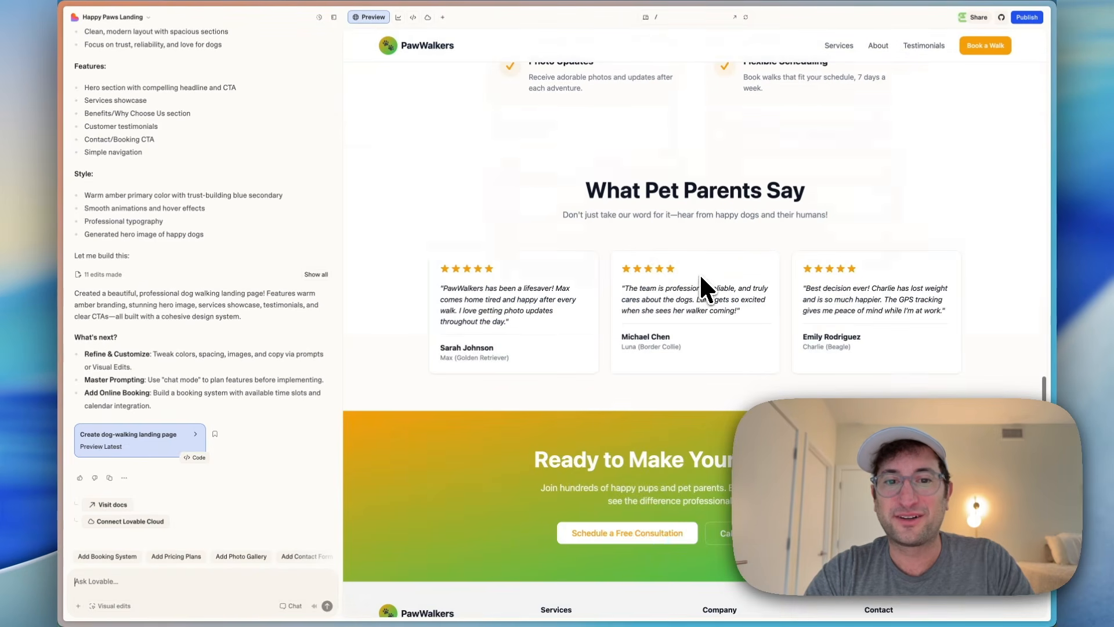
scroll(560, 351, "down", 2)
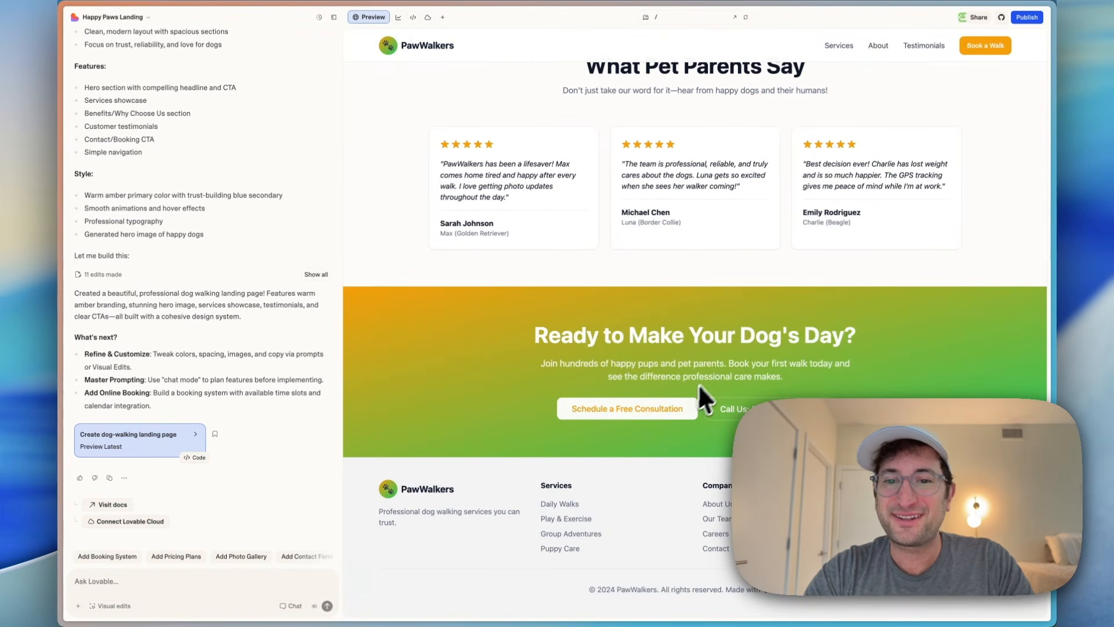
Look again at the PawWalkers page's Our Services and Why Choose PawWalkers sections
scroll(667, 365, "up", 15)
scroll(615, 347, "down", 5)
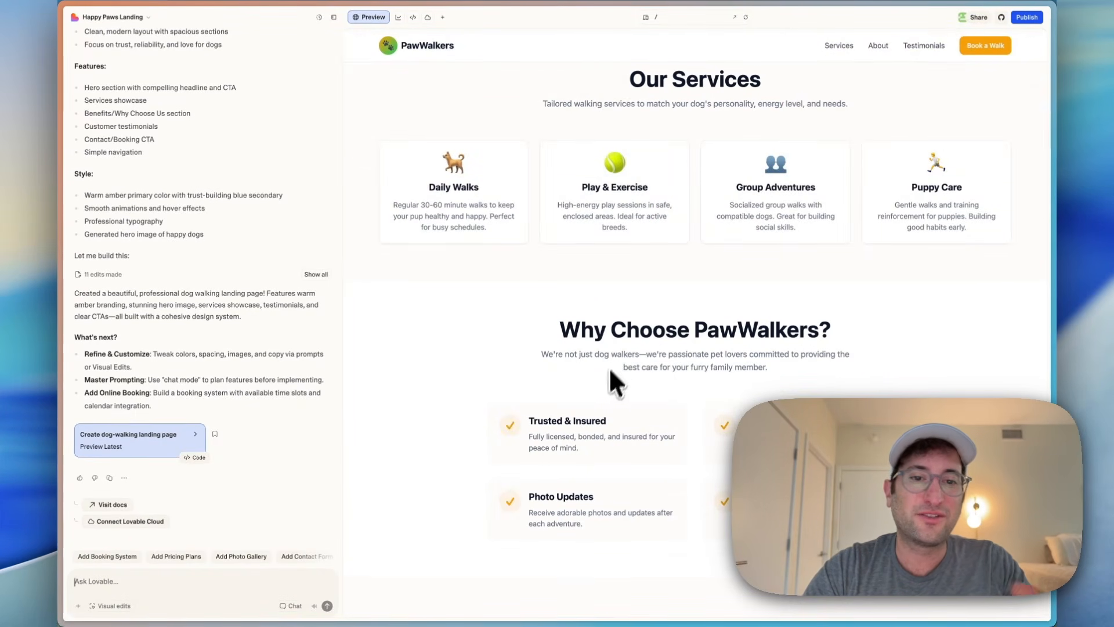
scroll(602, 395, "up", 1)
scroll(602, 398, "down", 5)
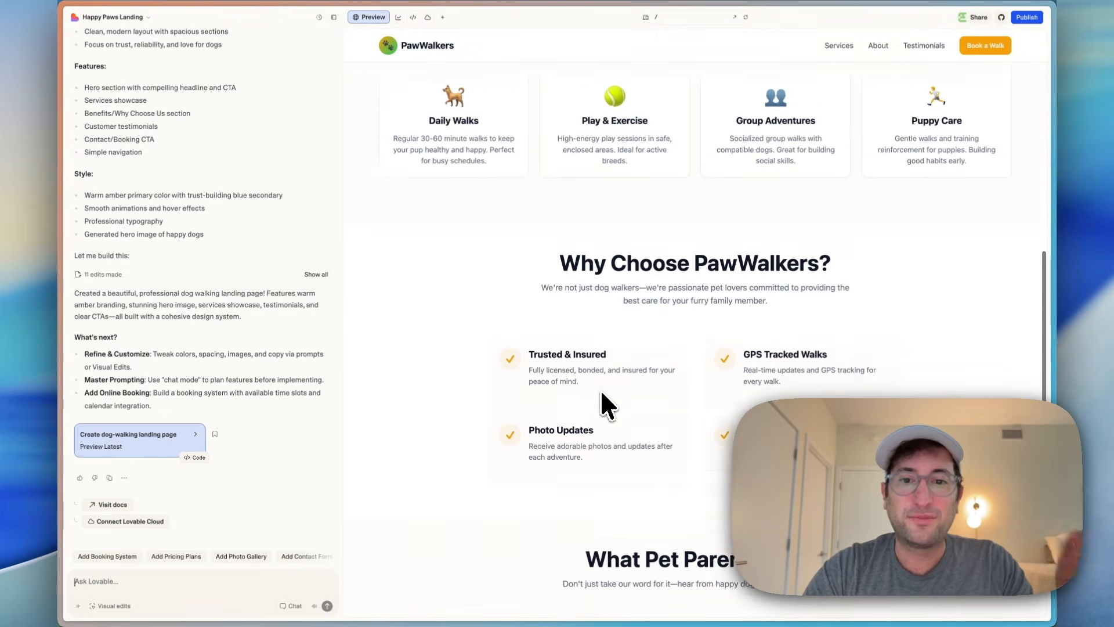
scroll(601, 401, "up", 4)
scroll(600, 404, "up", 5)
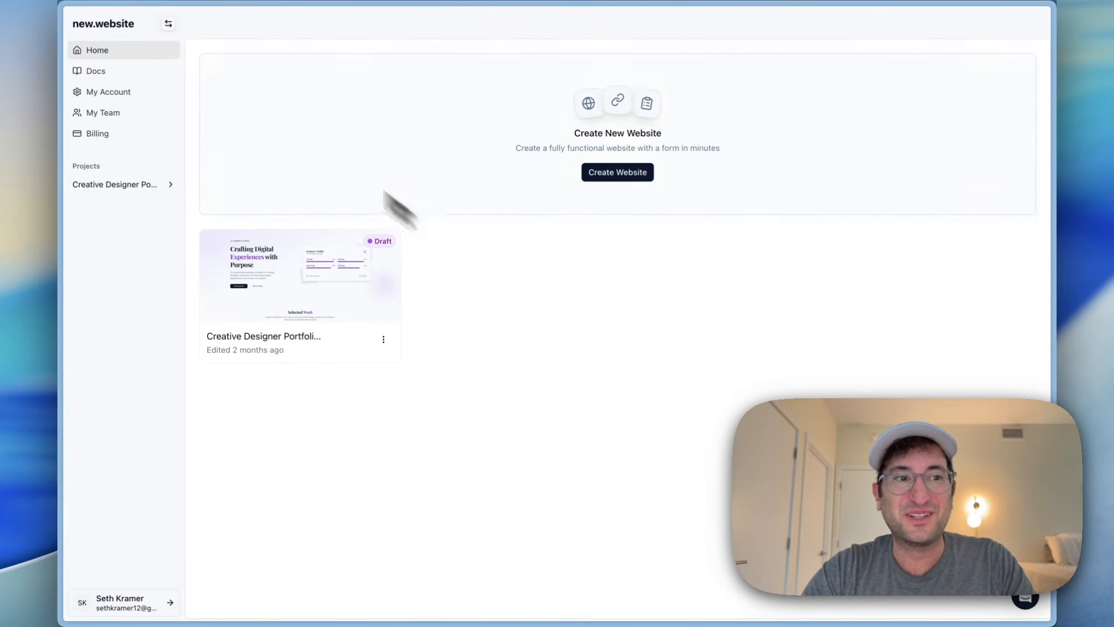
Switch to new.website and create a website from the prompt "a landing page for cat walking services"
left_click(616, 176)
type("a landing page for cat walking services")
key("ctrl+z")
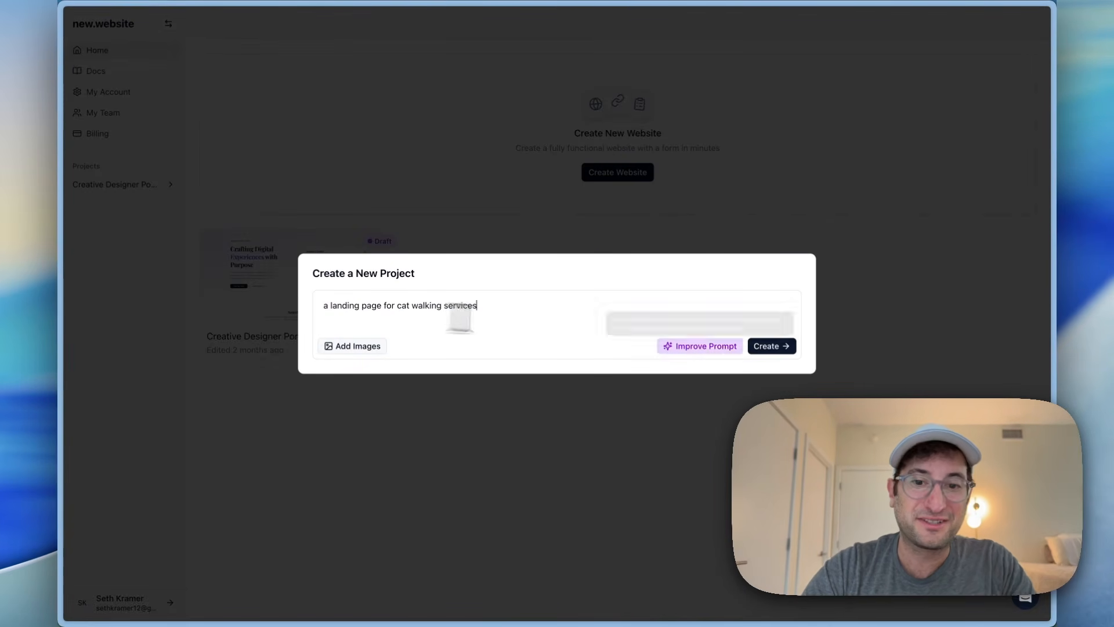
left_click(772, 346)
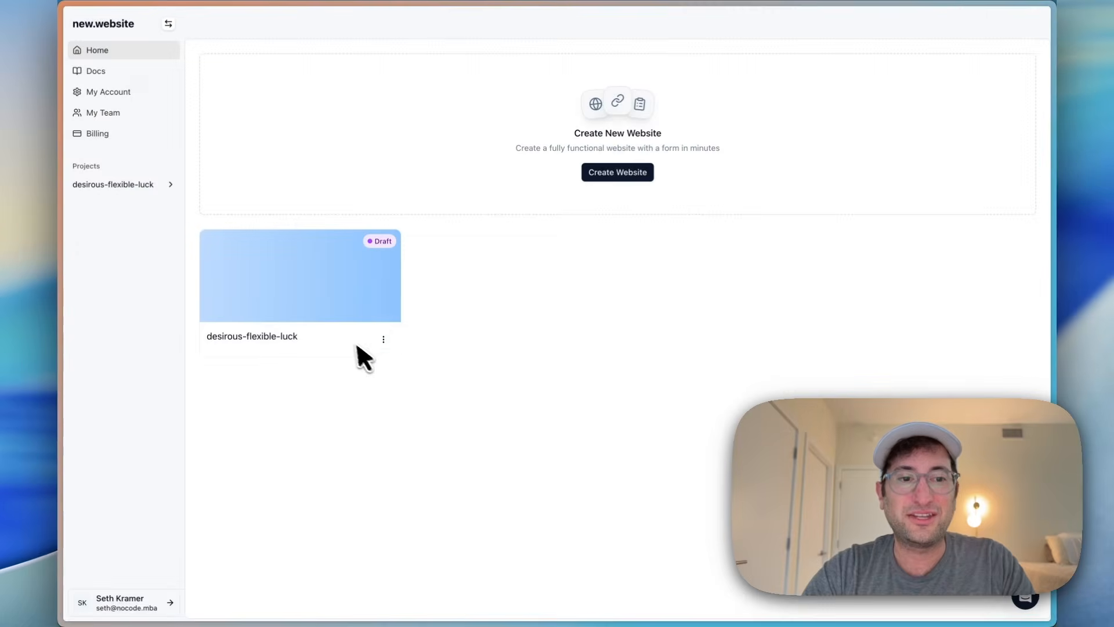
Open the new draft website project in the editor and start the Breakout game while the site generates
left_click(357, 343)
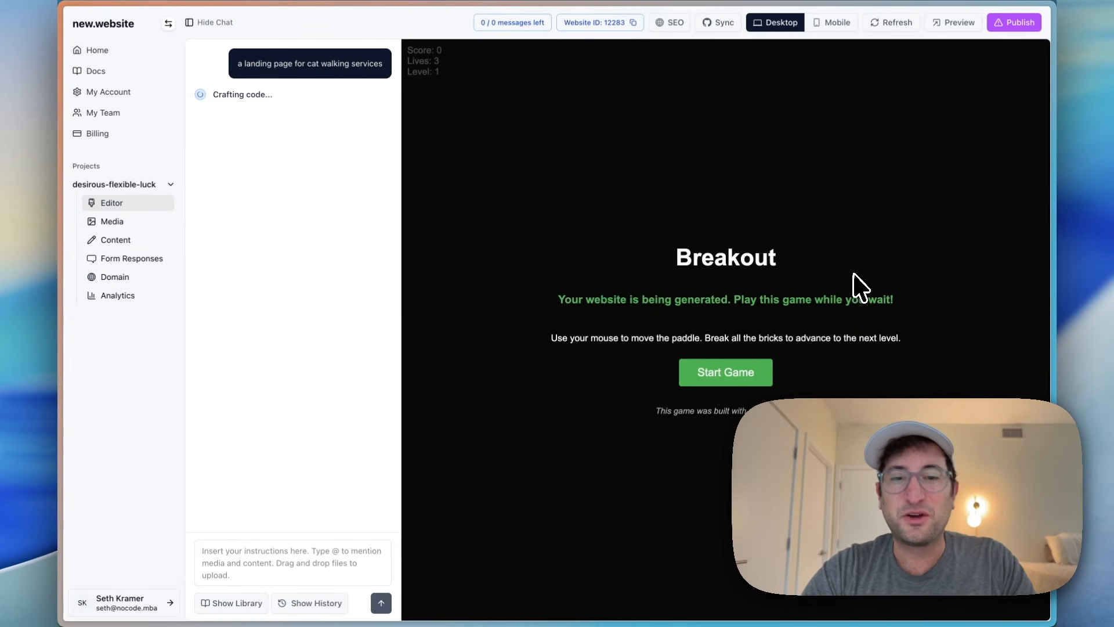
left_click(746, 366)
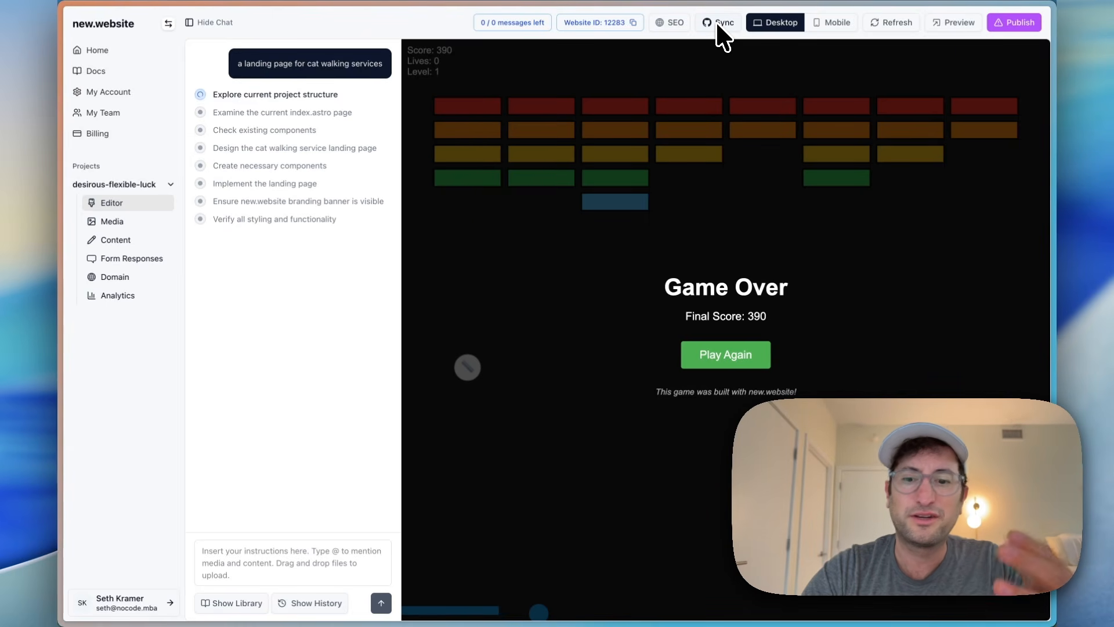
Look at the website's SEO settings for title, description and social image, and close them without saving
left_click(673, 26)
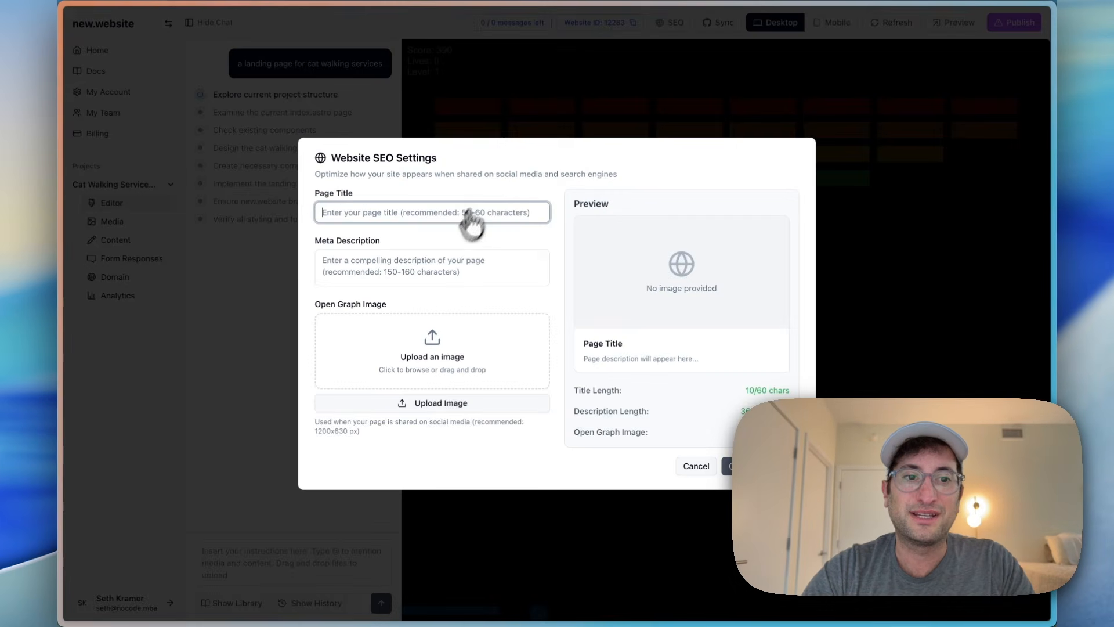
left_click(694, 467)
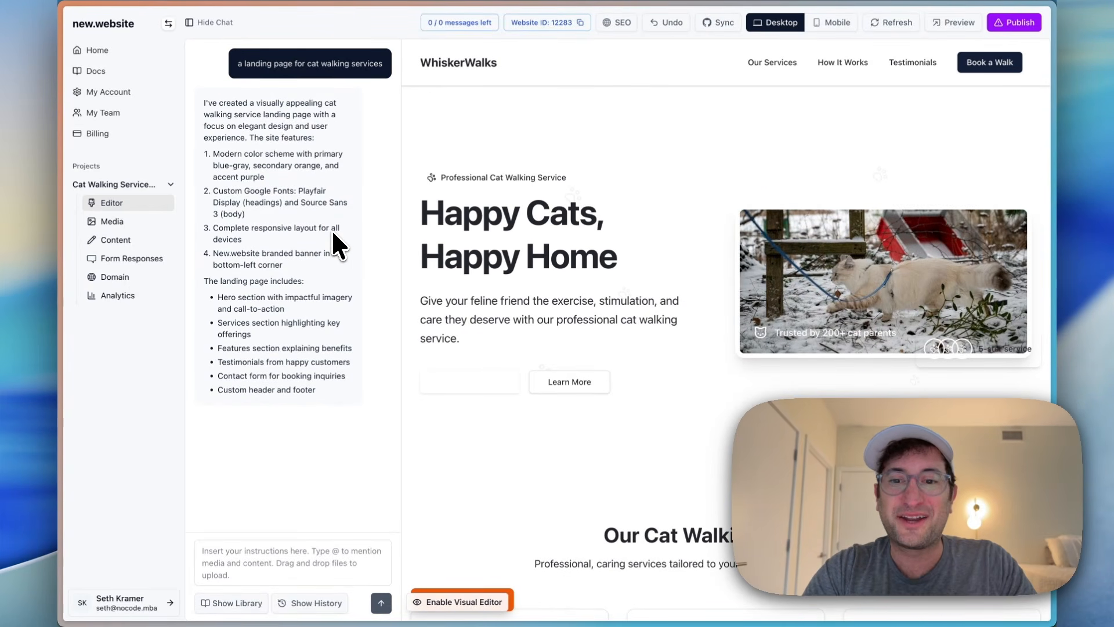
Review the generated WhiskerWalks page from the hero through the services to the booking form, and return to its start
scroll(638, 319, "down", 2)
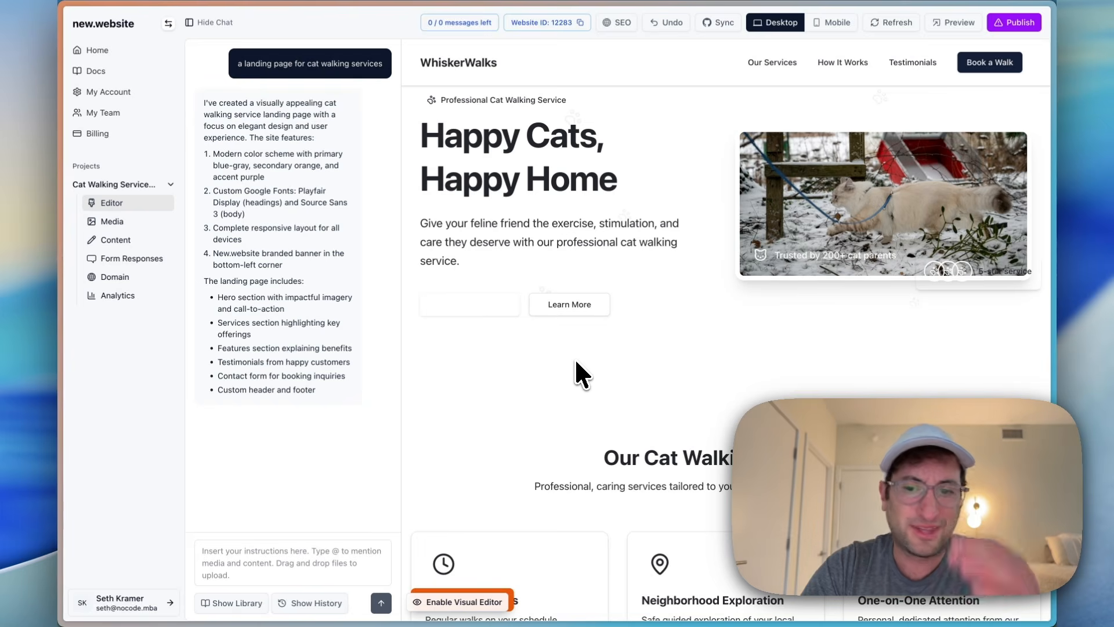
scroll(576, 361, "down", 5)
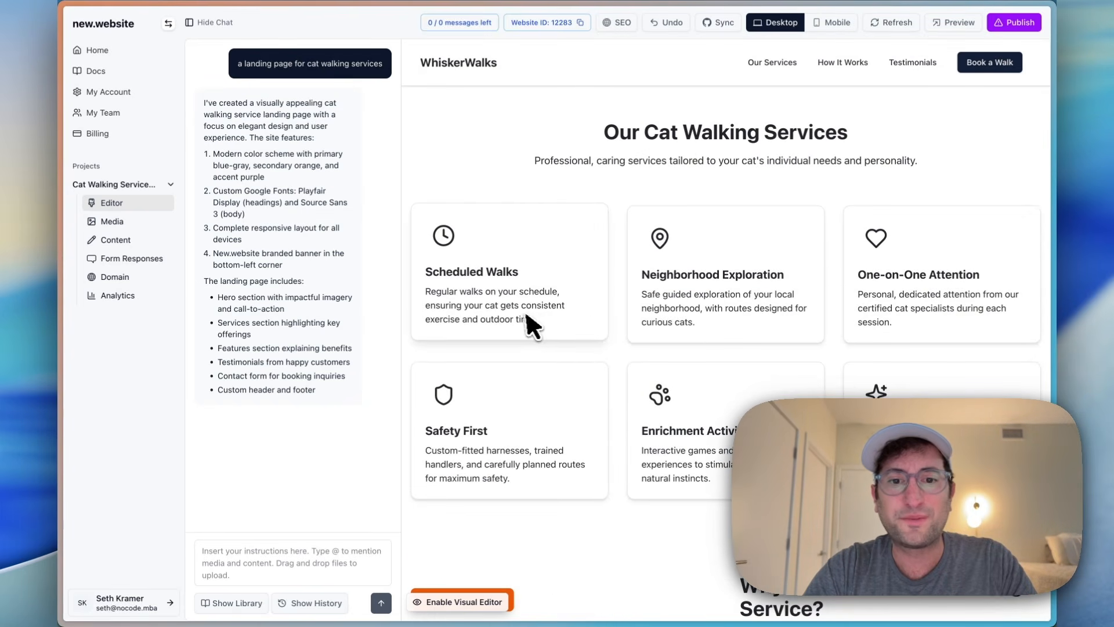
scroll(528, 315, "down", 3)
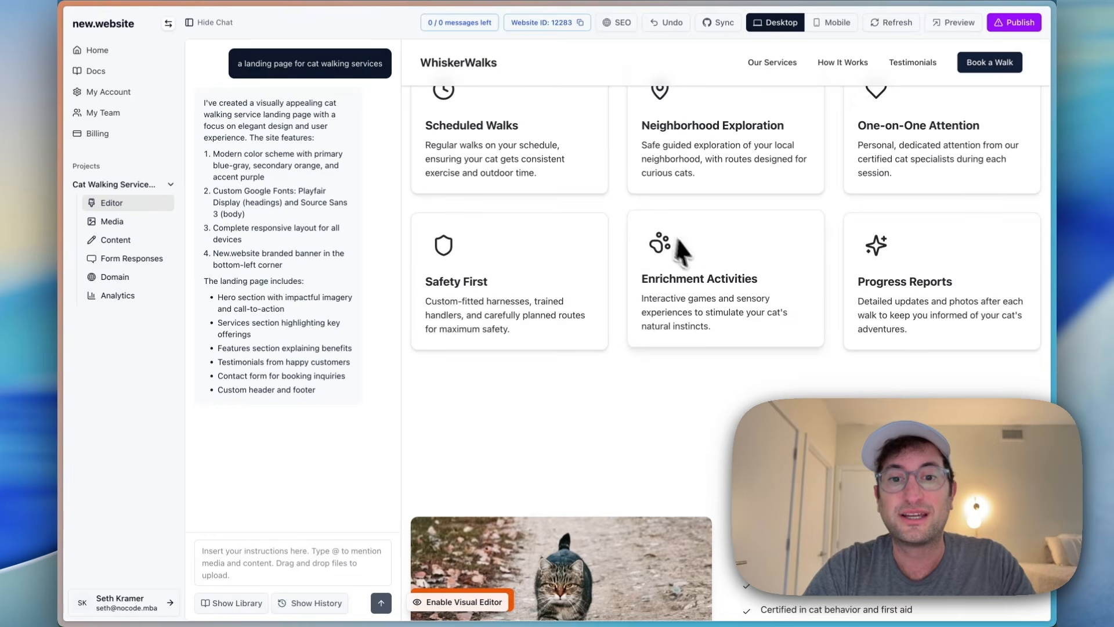
scroll(696, 247, "down", 5)
scroll(586, 325, "down", 5)
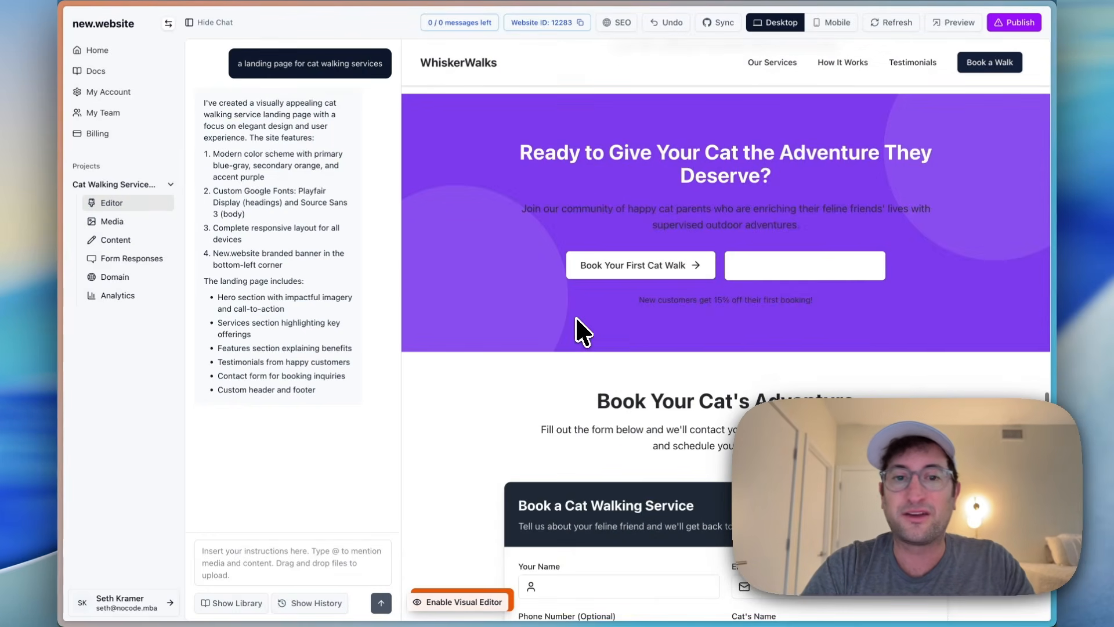
scroll(649, 343, "down", 5)
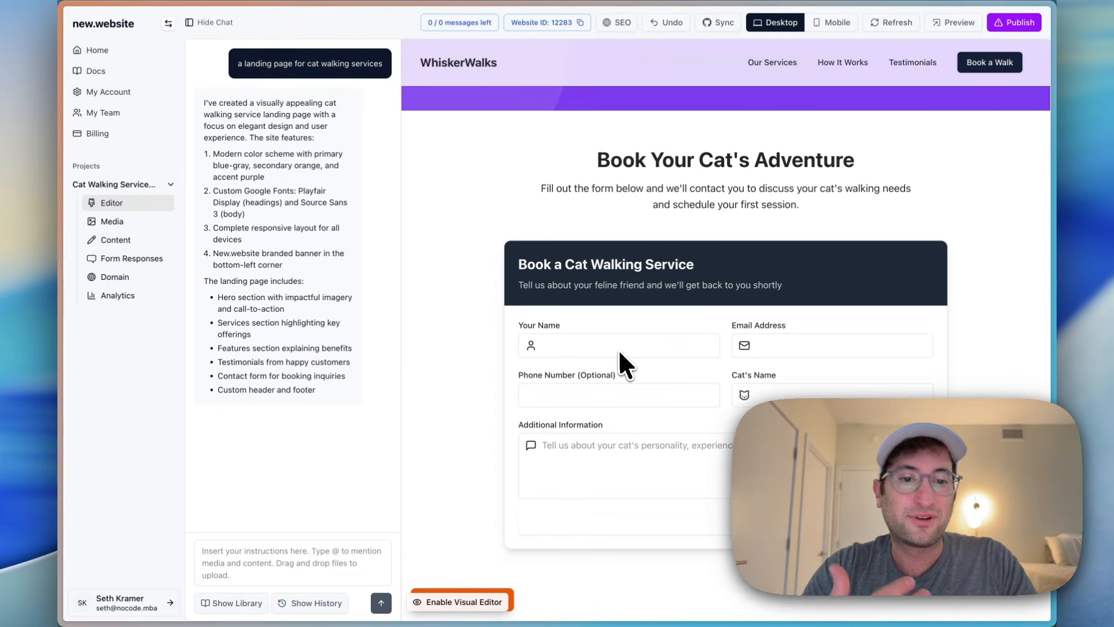
scroll(618, 349, "down", 3)
scroll(619, 349, "up", 15)
scroll(619, 360, "up", 6)
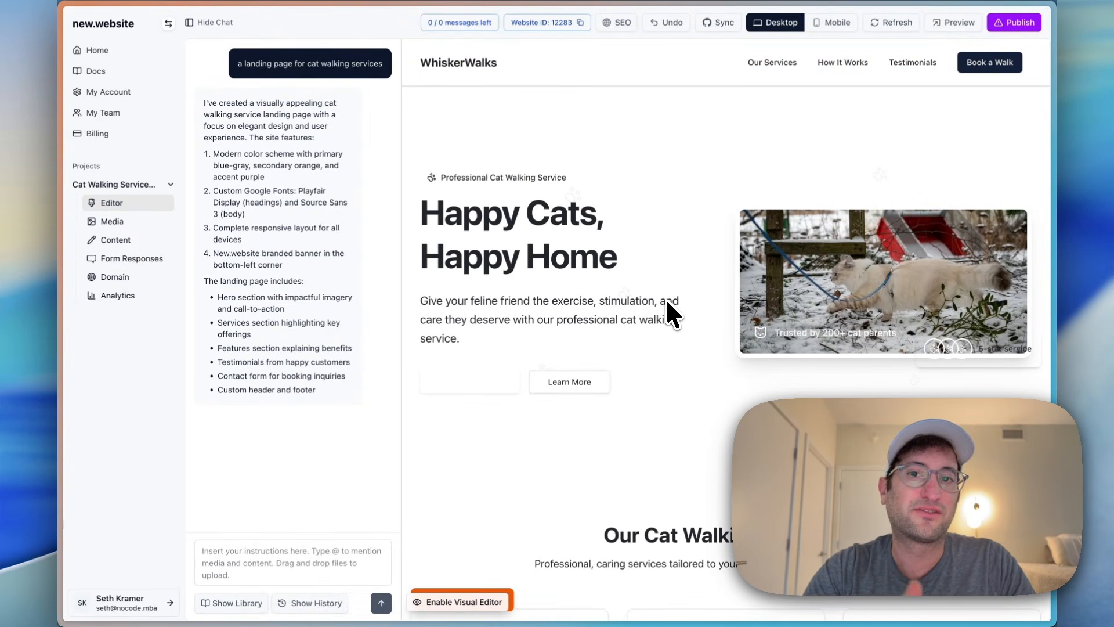
Compare the WhiskerWalks page's mobile and desktop previews, ending on the desktop one
left_click(831, 22)
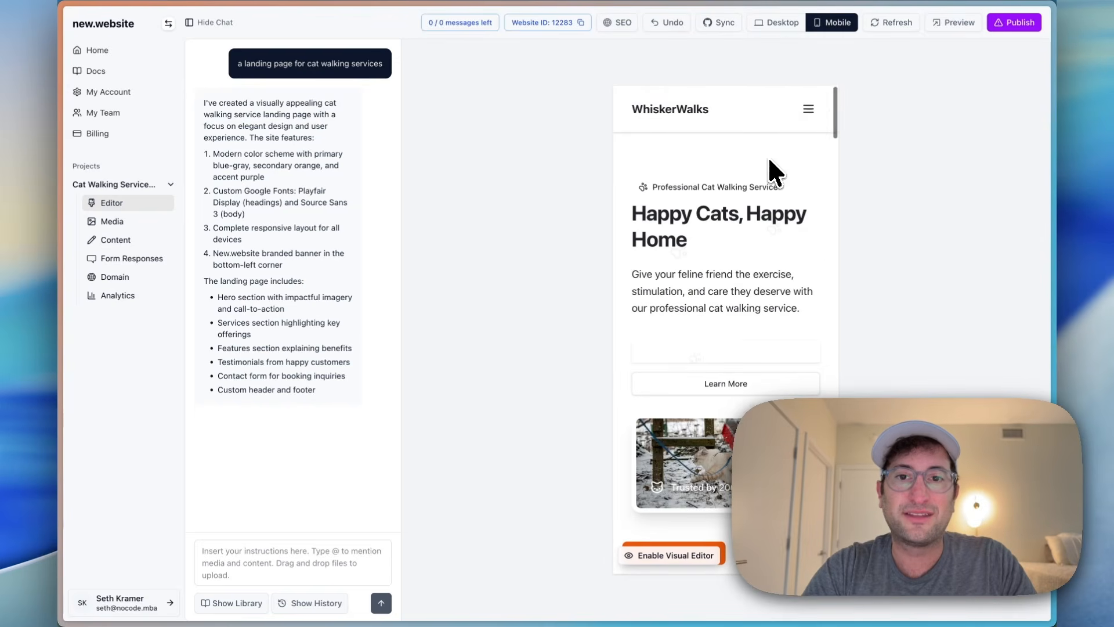
left_click(779, 27)
left_click(826, 24)
left_click(784, 25)
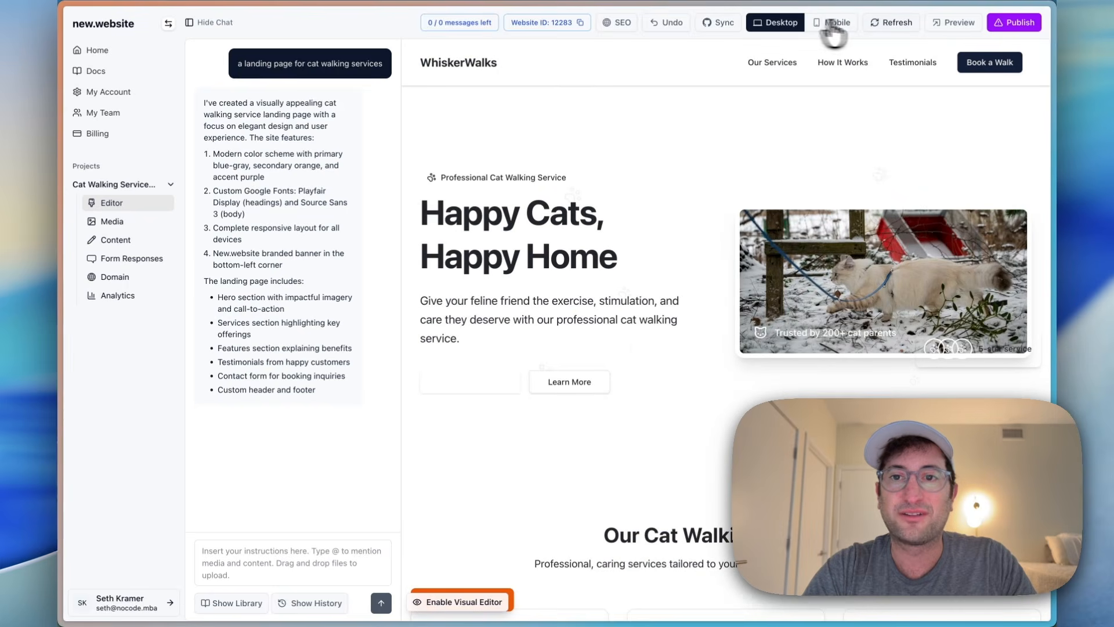
Look through the project's media, form responses, domain settings and analytics pages
left_click(120, 224)
left_click(127, 258)
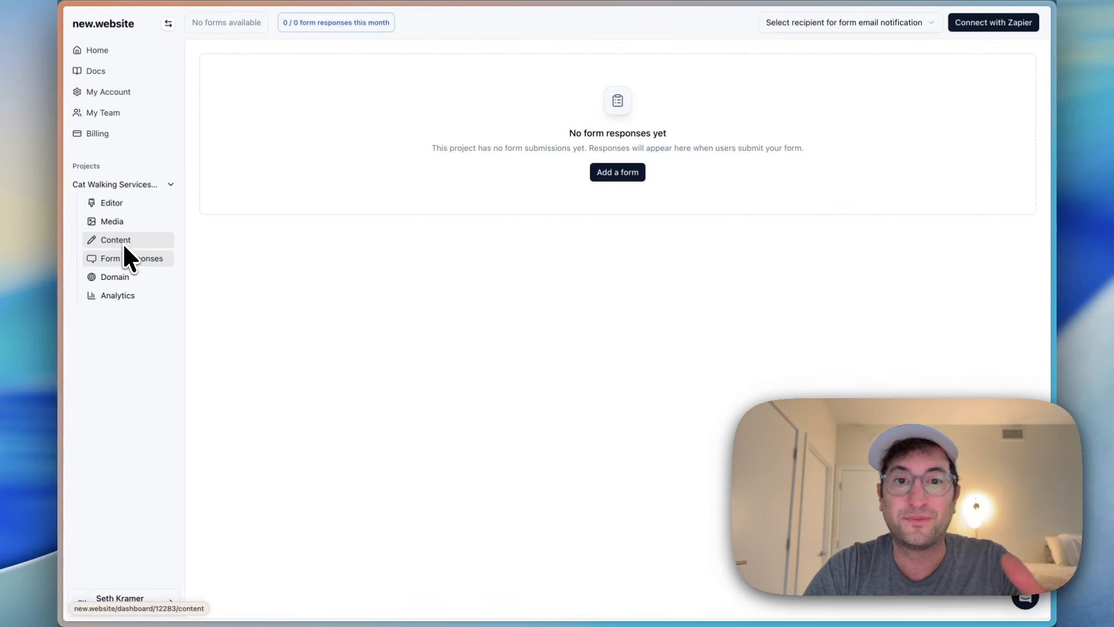
left_click(120, 278)
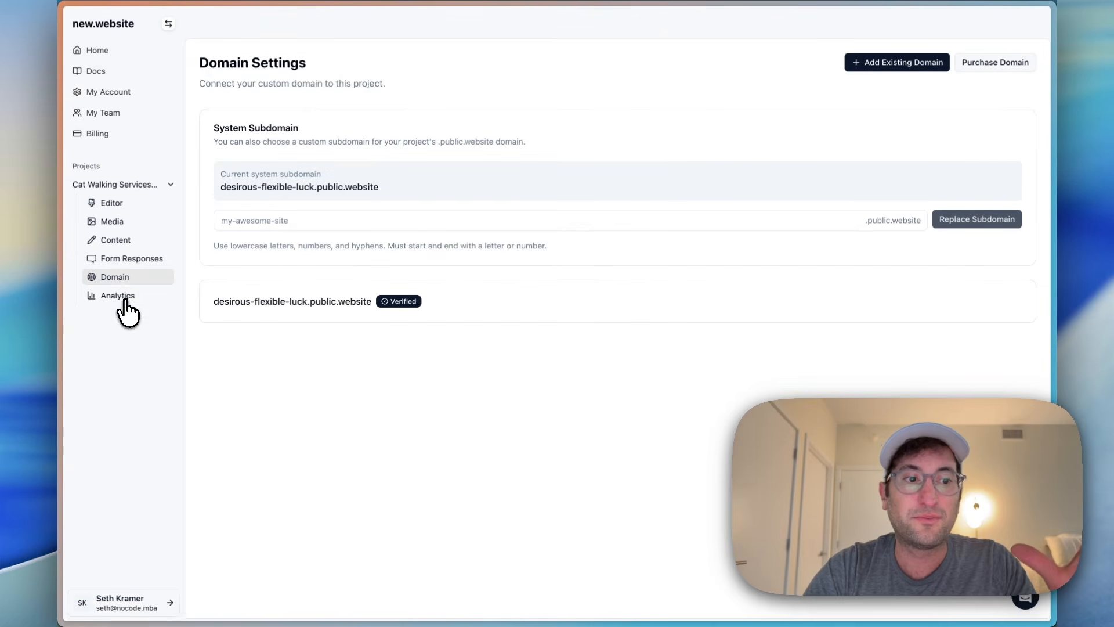
left_click(119, 295)
Reopen the Cat Walking Services project from the website overview and look over its page again down to the footer
left_click(110, 51)
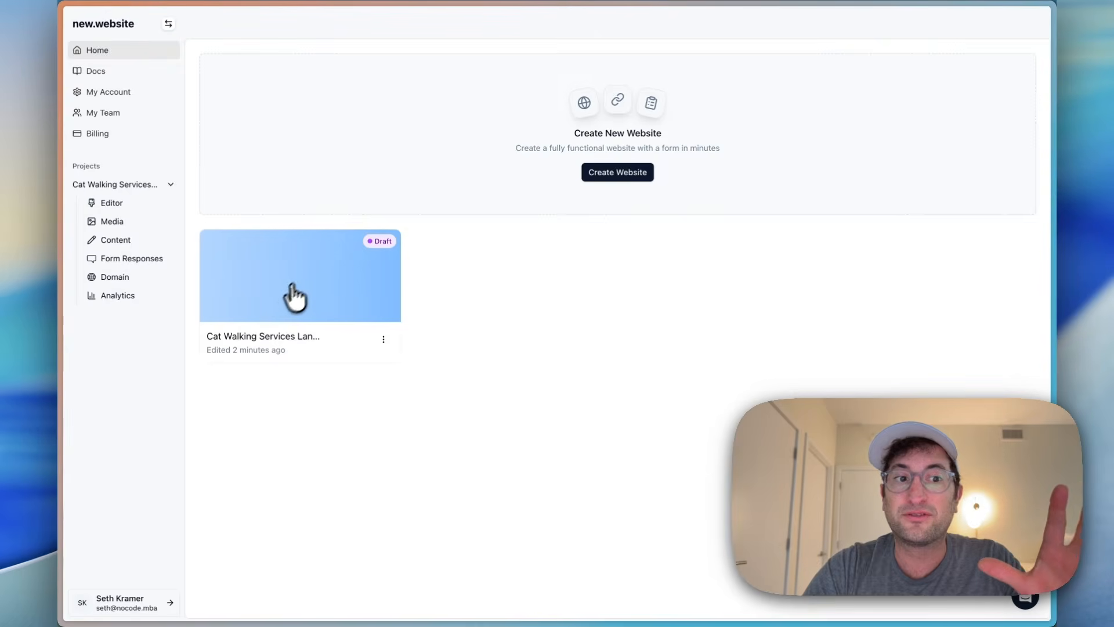
left_click(298, 296)
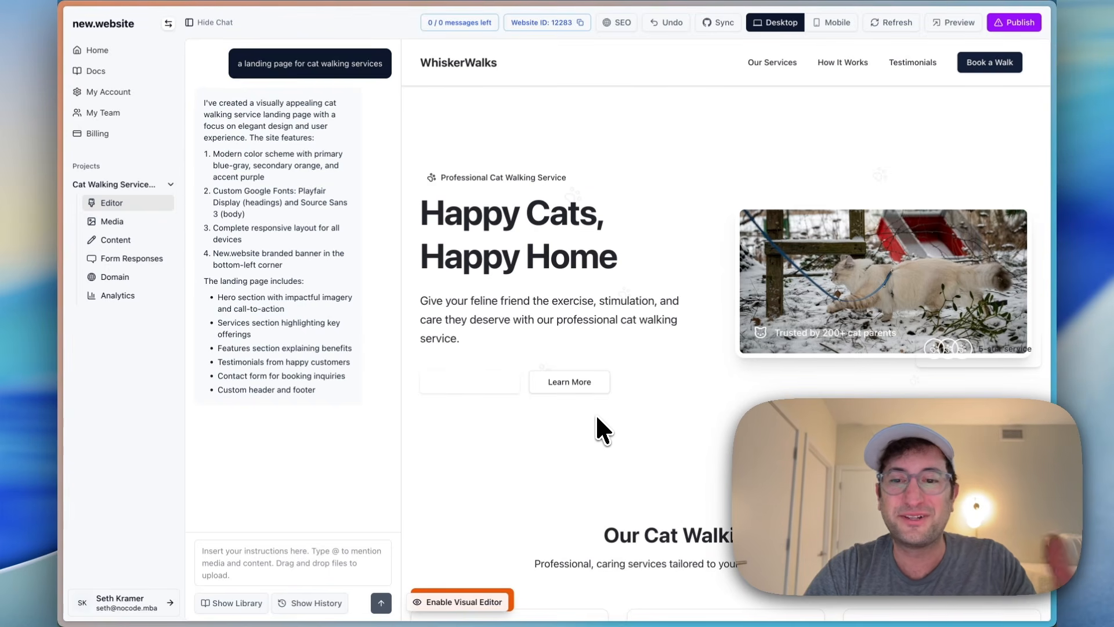
scroll(642, 423, "down", 10)
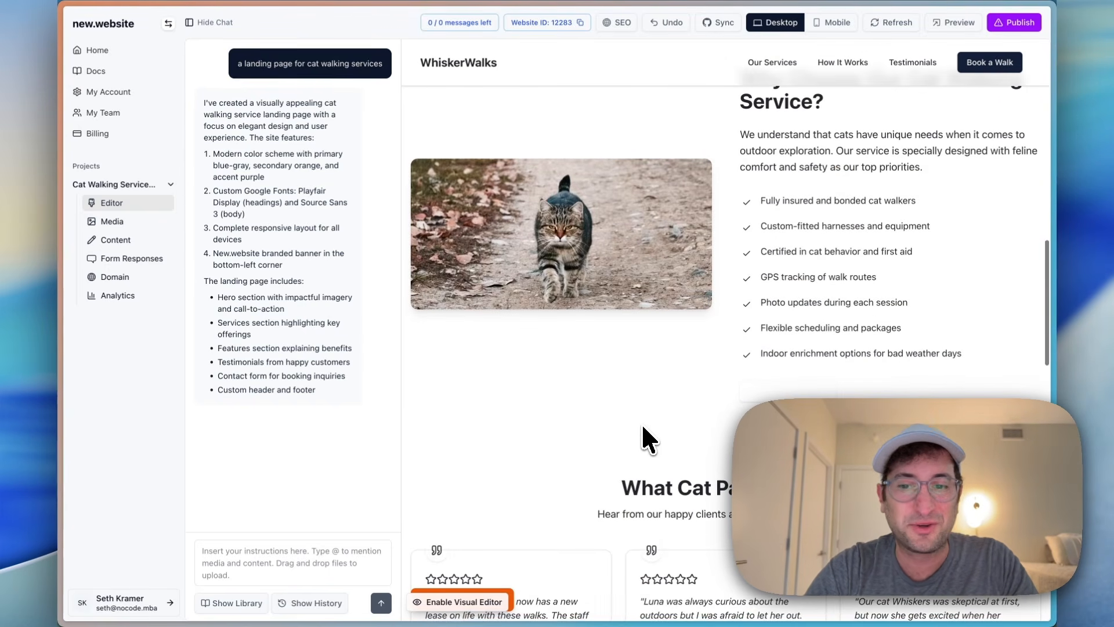
scroll(643, 427, "down", 10)
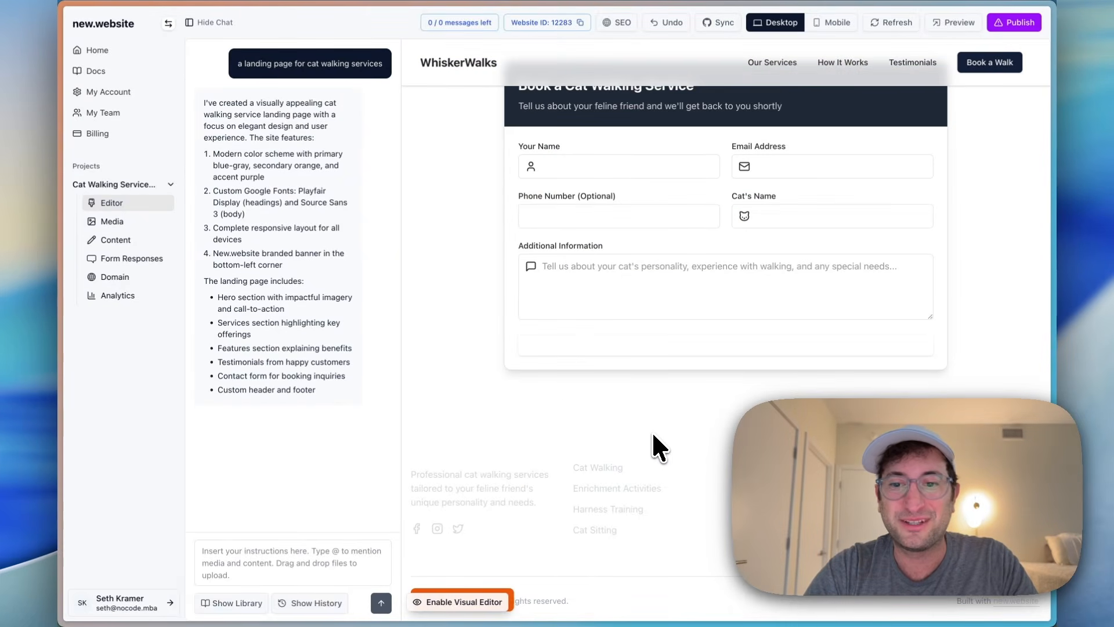